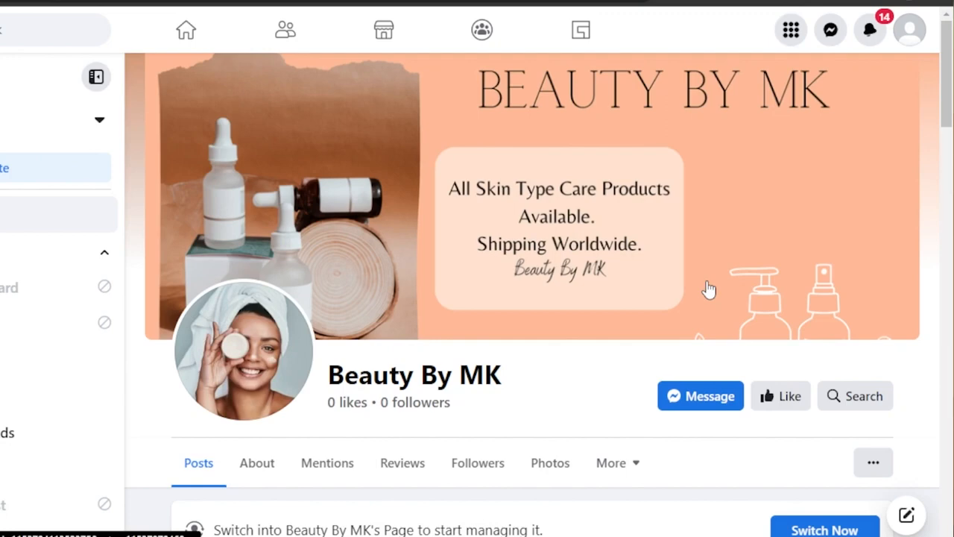
scroll(709, 327, "down", 3)
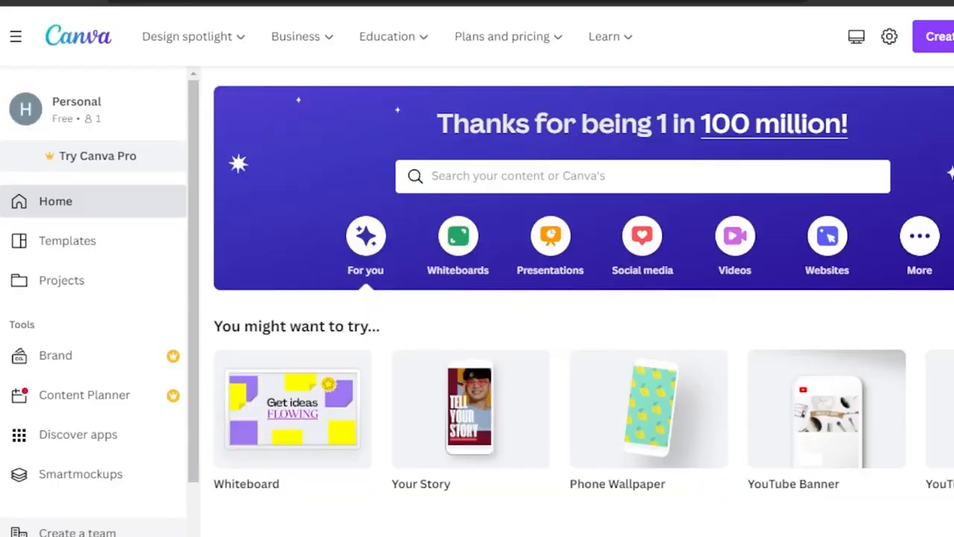
mouse_move(186, 65)
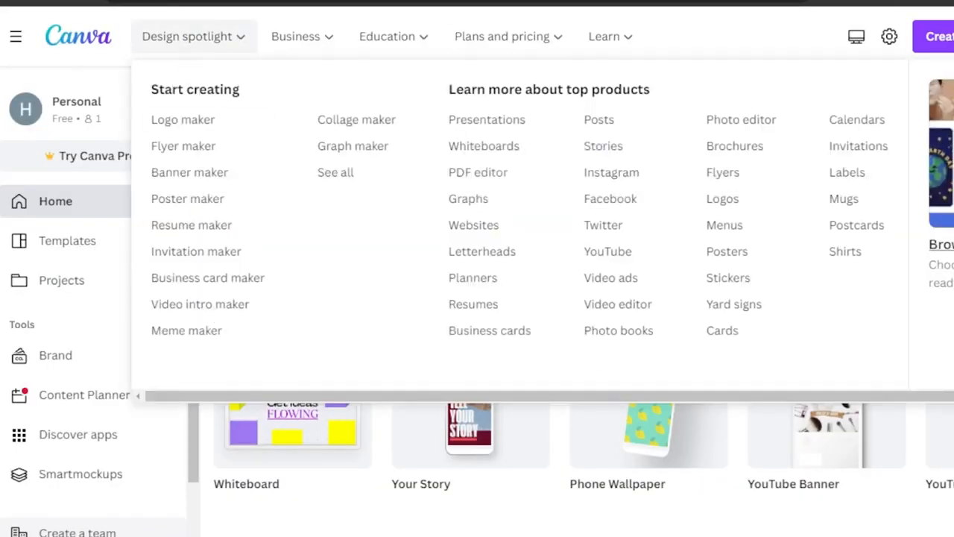
scroll(581, 298, "down", 5)
scroll(581, 298, "up", 5)
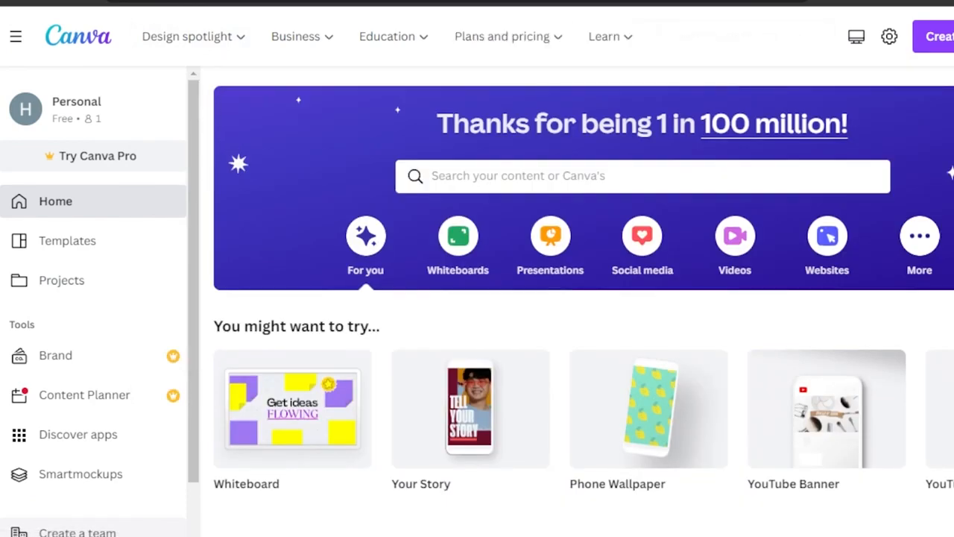
scroll(582, 299, "down", 4)
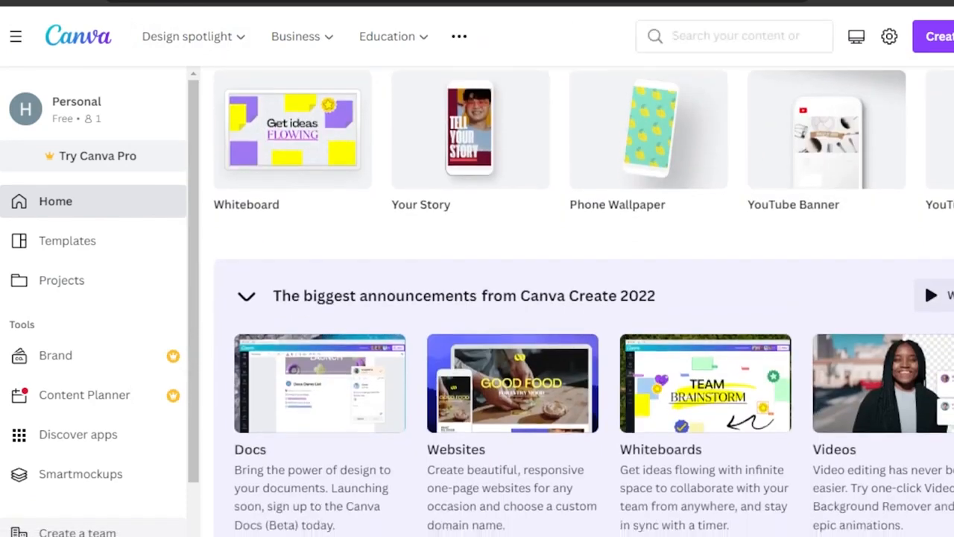
scroll(582, 298, "up", 4)
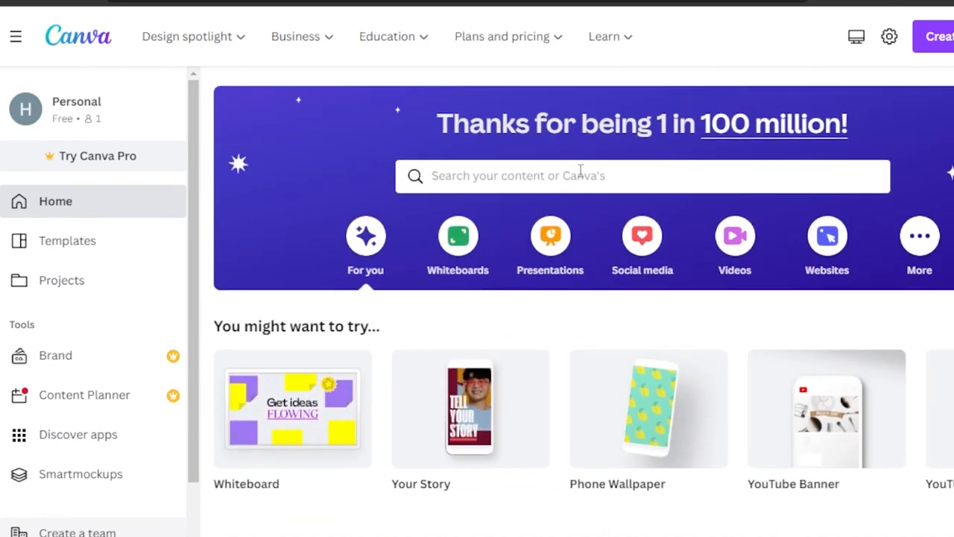
Step: Search the Canva templates for "ads"
left_click(548, 170)
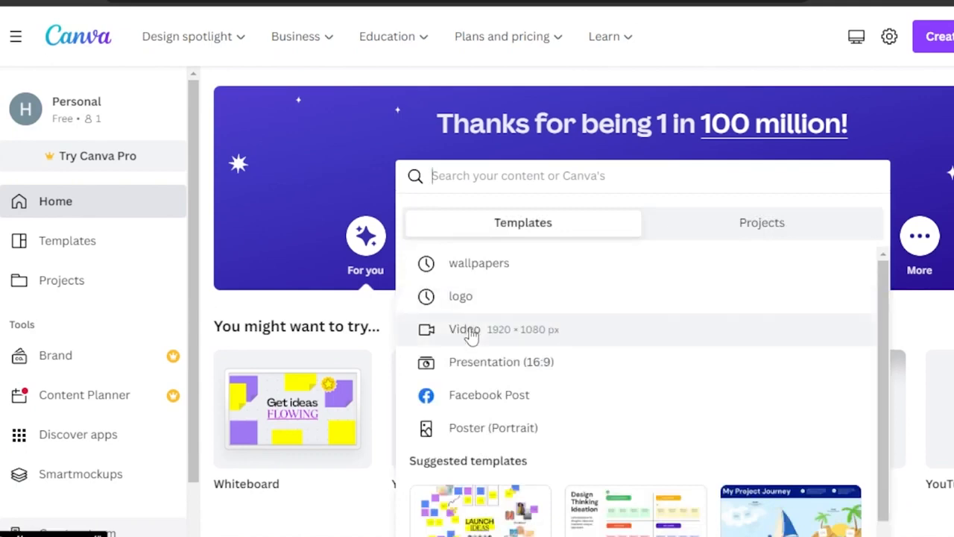
type("ads")
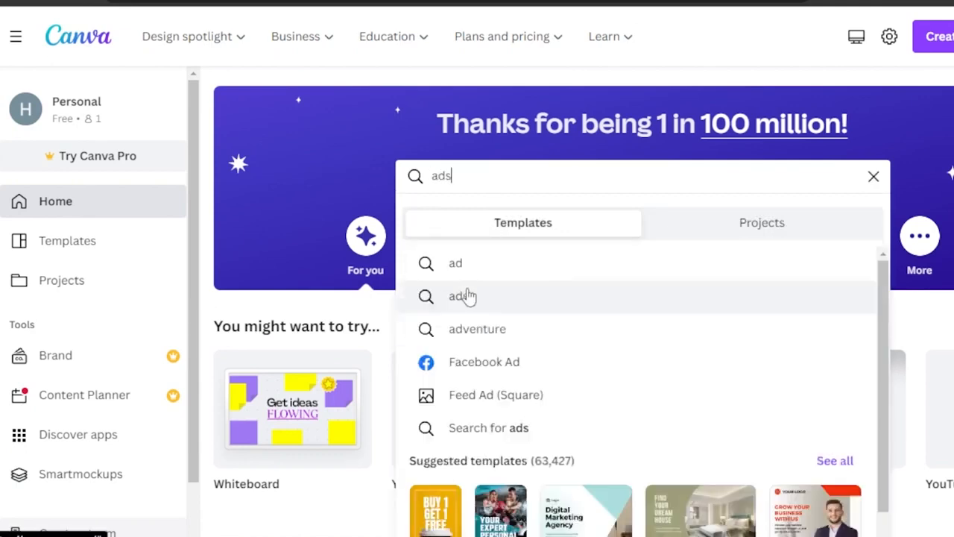
left_click(455, 300)
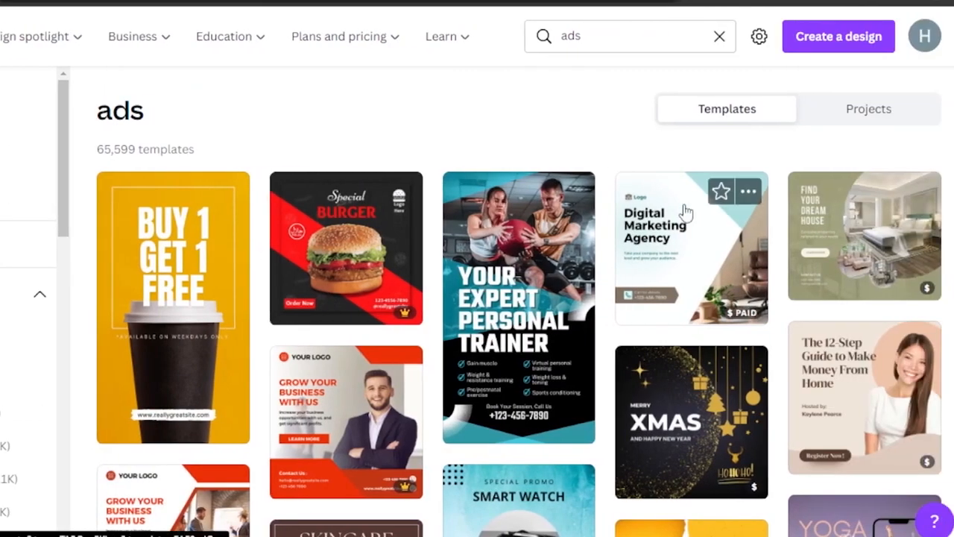
Step: Look through the ad template results to compare the available advertising designs
scroll(519, 302, "down", 10)
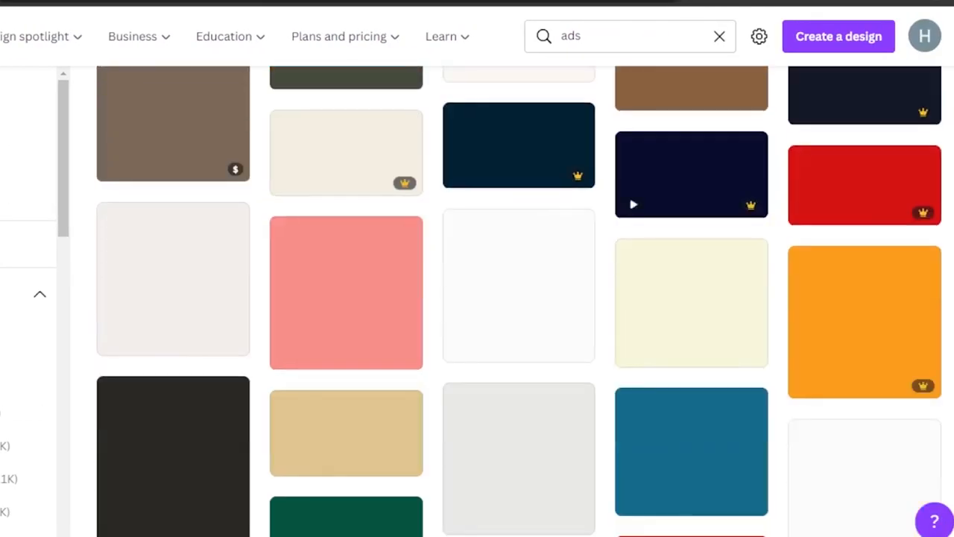
scroll(911, 358, "up", 4)
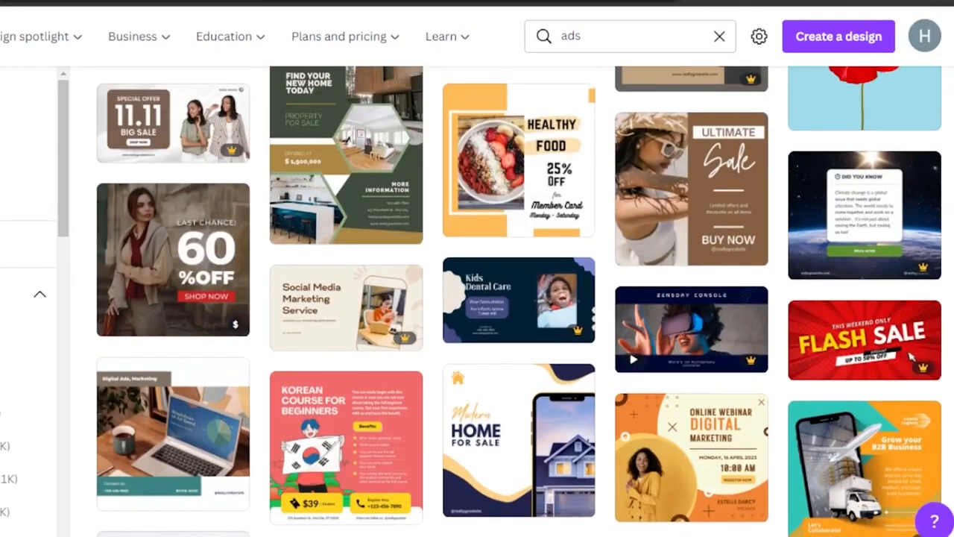
scroll(911, 358, "up", 8)
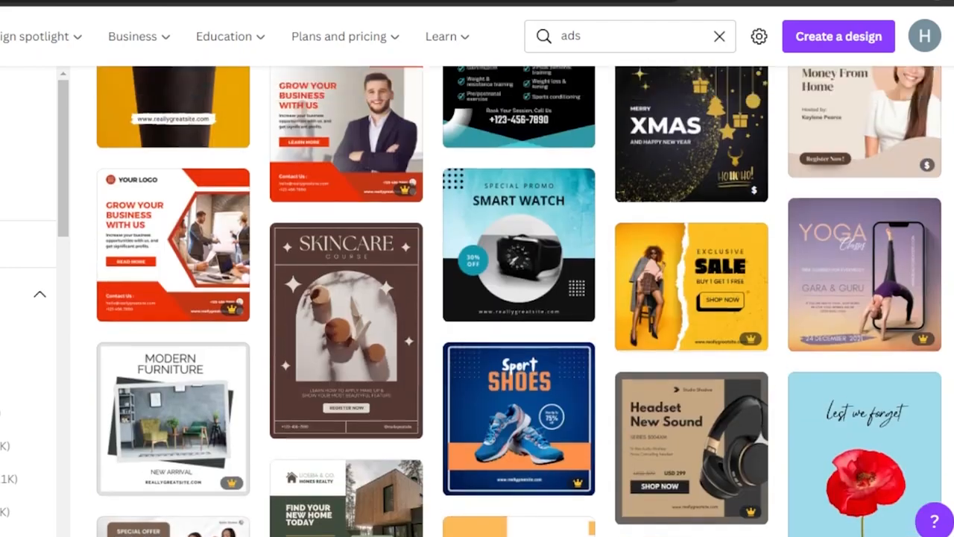
scroll(519, 301, "down", 10)
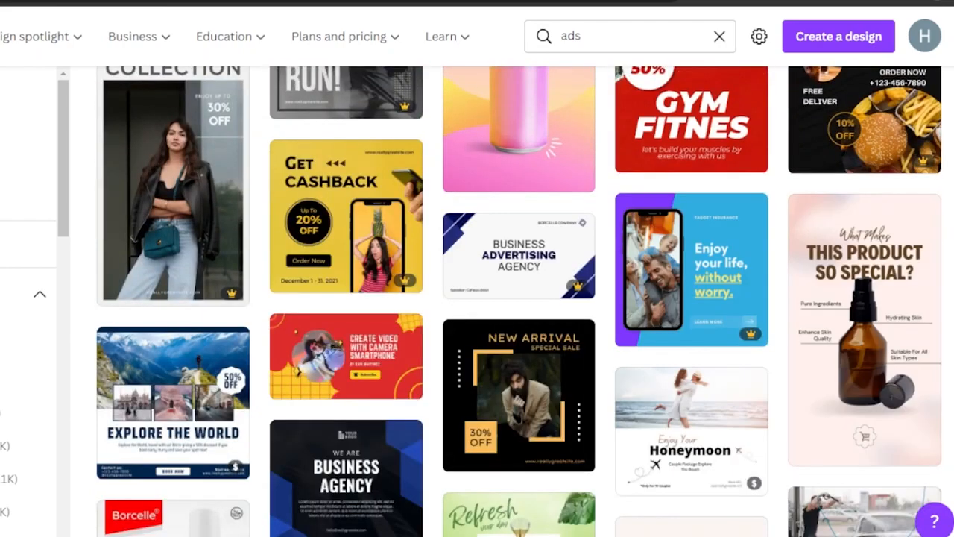
scroll(519, 301, "down", 4)
scroll(519, 301, "up", 14)
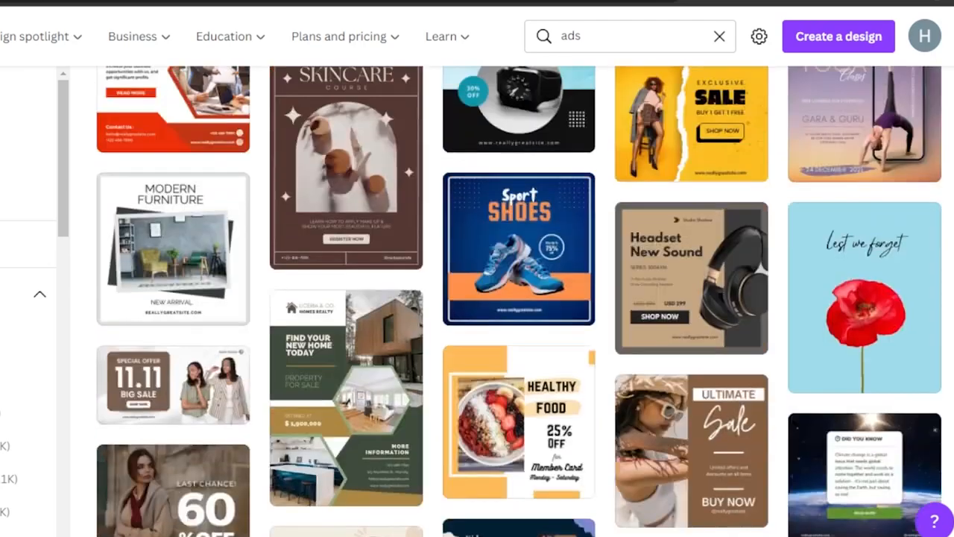
scroll(519, 301, "up", 2)
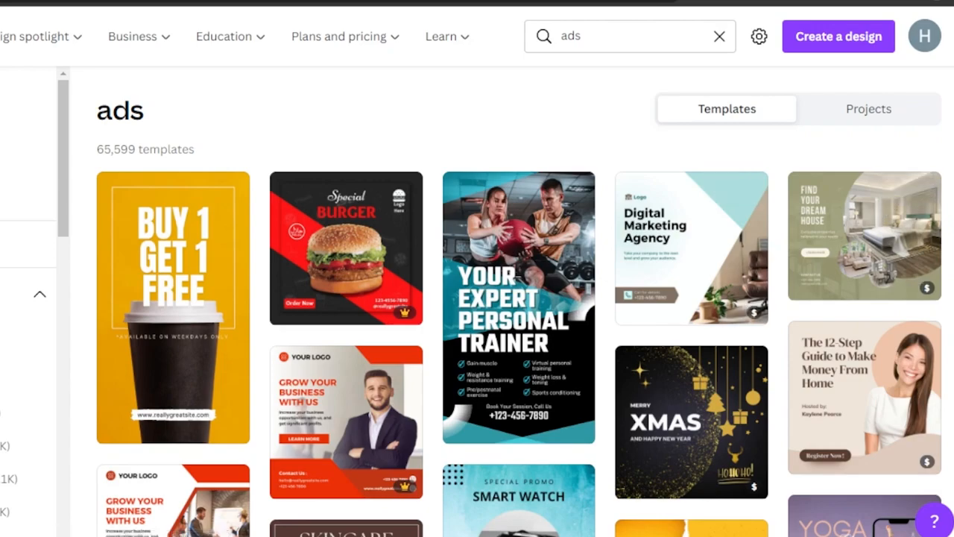
scroll(519, 301, "down", 8)
scroll(519, 301, "up", 8)
Step: Replace the template search term with "video" and run the search
left_click(600, 41)
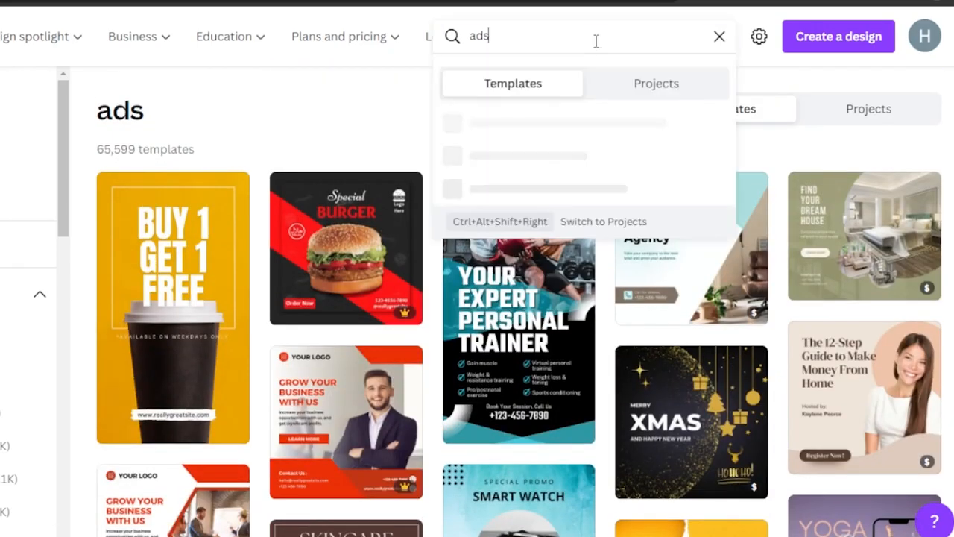
key("BackSpace")
key("BackSpace")
key("BackSpace")
type("v")
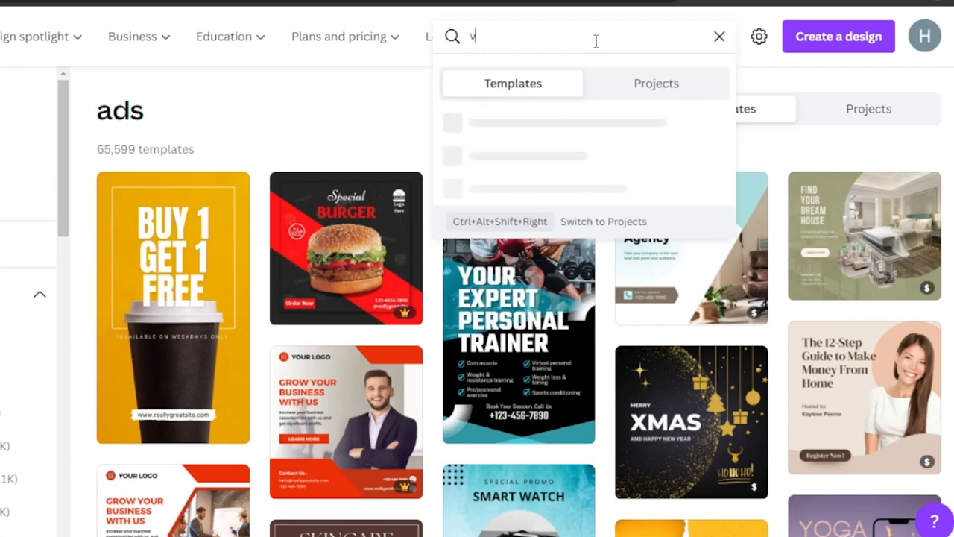
type("ideo")
key("Return")
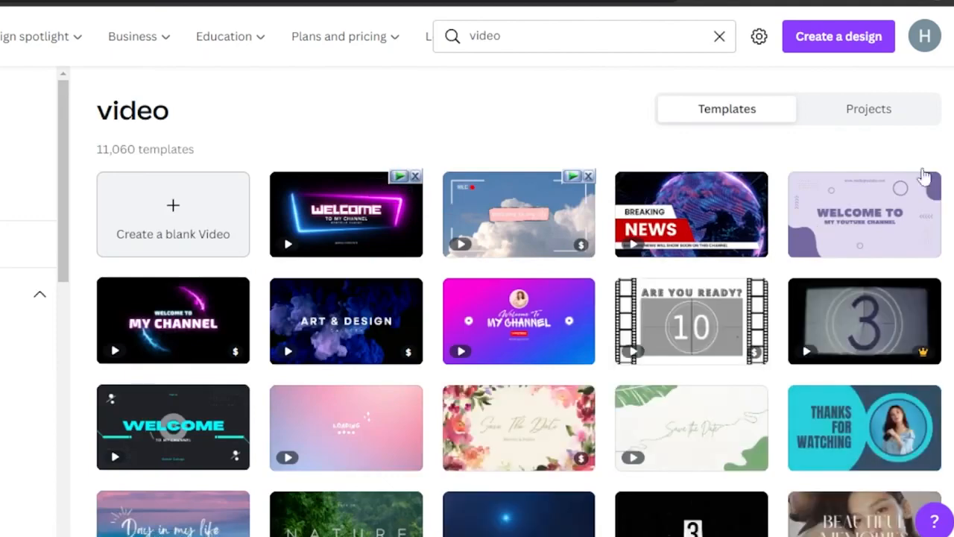
Step: Look over the video template results and create a blank Video design
scroll(519, 301, "down", 5)
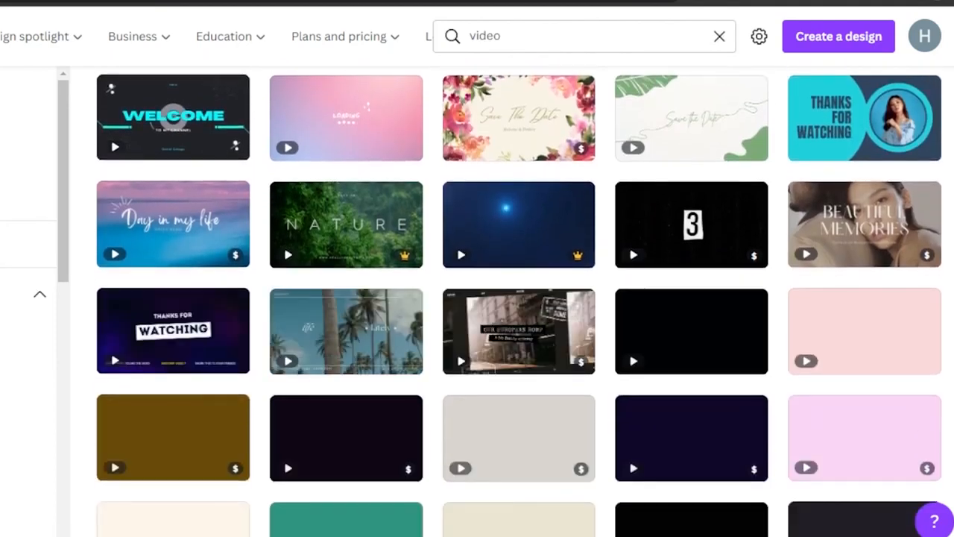
scroll(519, 301, "down", 2)
scroll(519, 301, "up", 6)
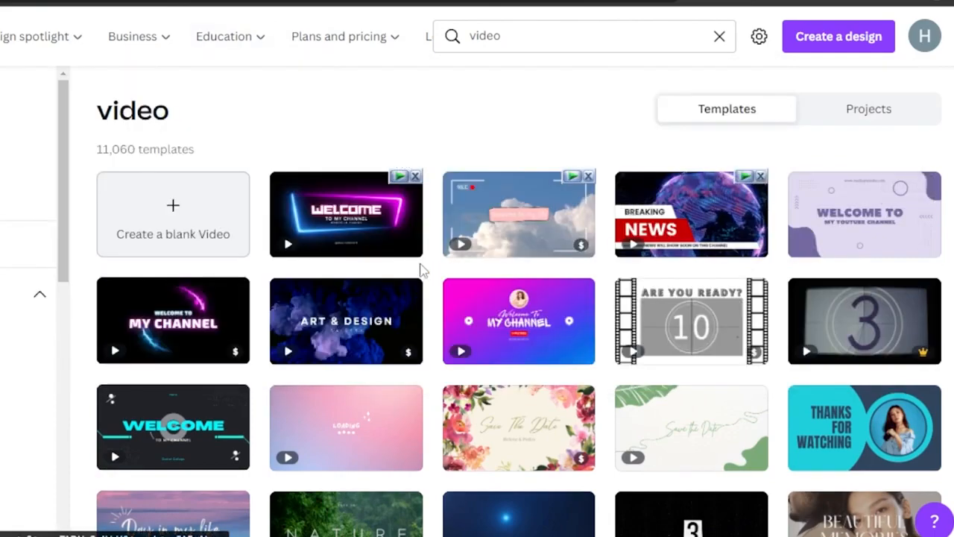
left_click(173, 214)
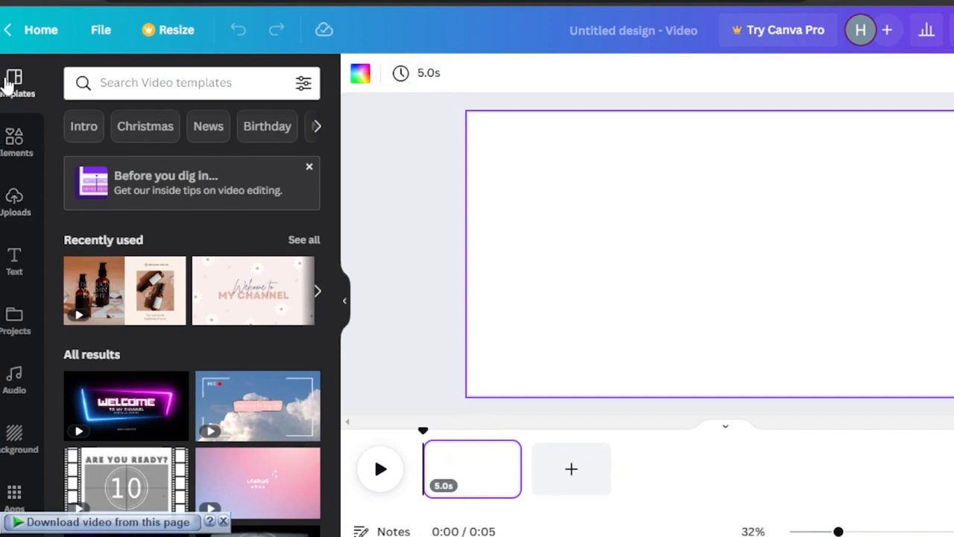
Step: Dismiss the video download prompt and look through the video templates and the elements library, including graphics, stickers and photos
scroll(337, 440, "down", 15)
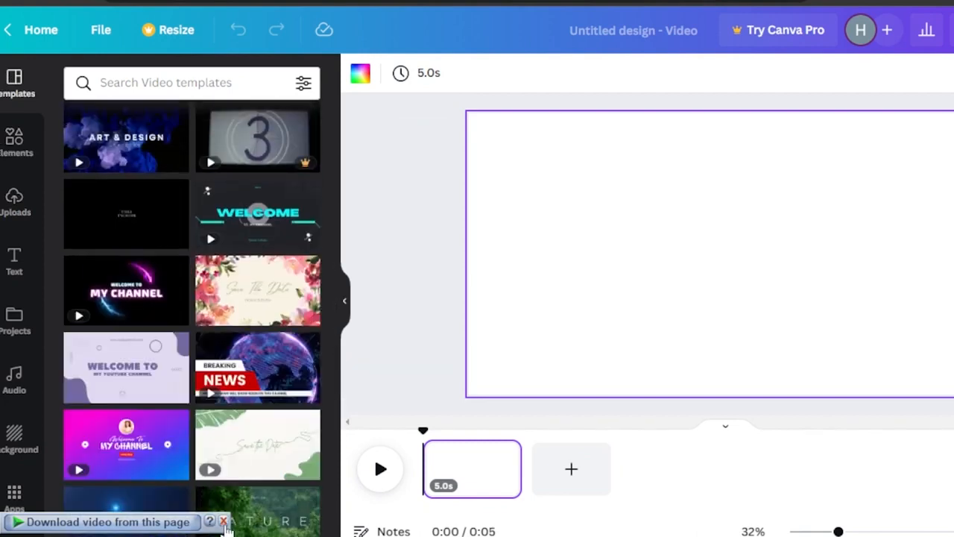
left_click(224, 521)
left_click(30, 151)
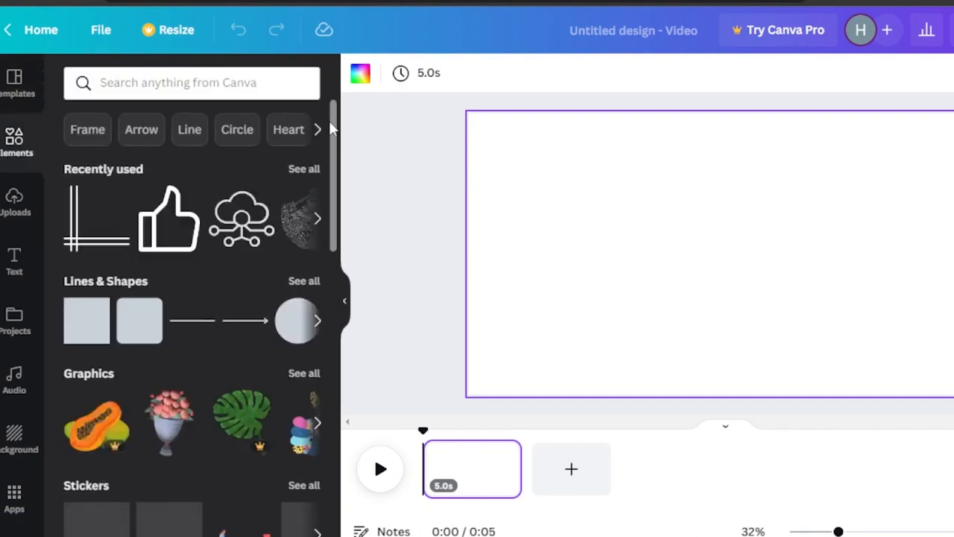
scroll(337, 252, "down", 3)
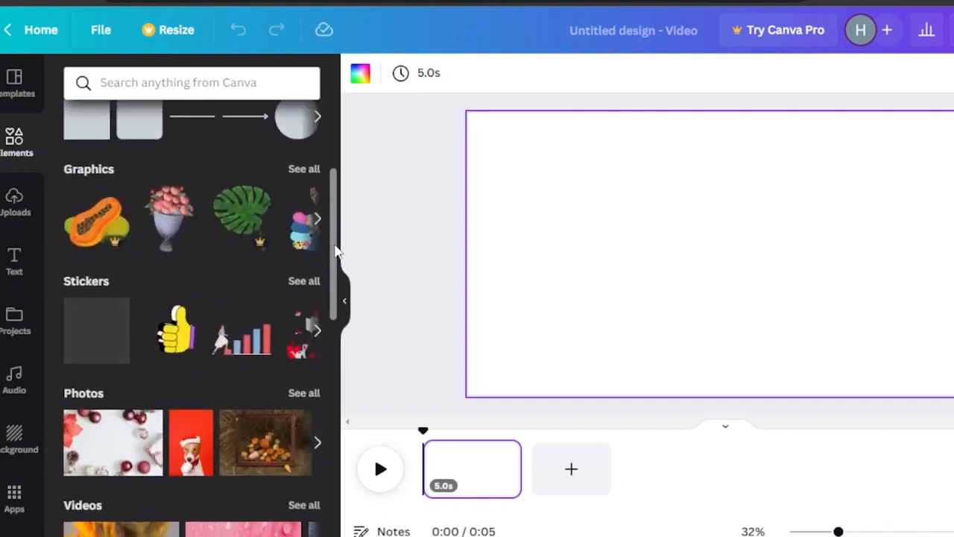
left_click_drag(337, 252, 330, 441)
left_click_drag(334, 317, 335, 139)
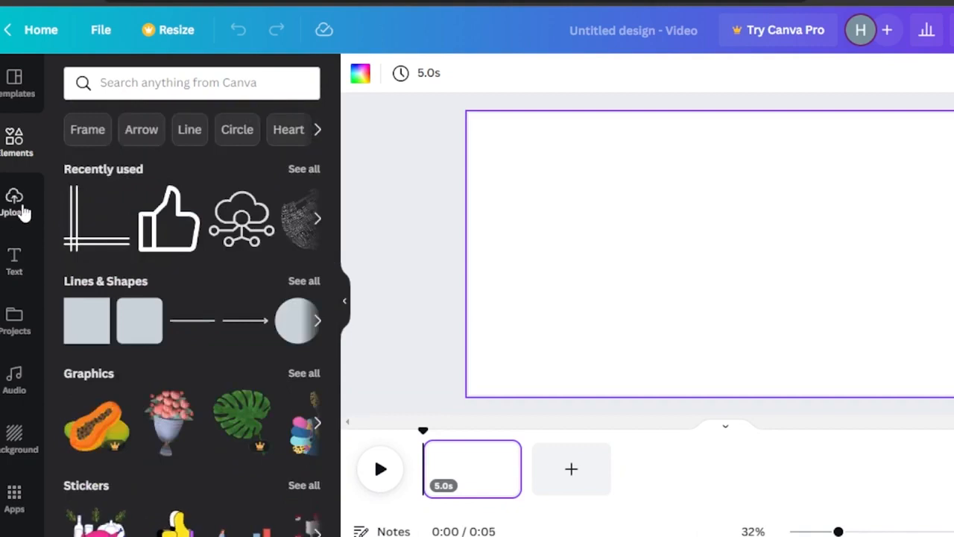
Step: Look over the uploads, text, projects and audio collections, checking the Beauty By MK Facebook page in between
left_click(18, 198)
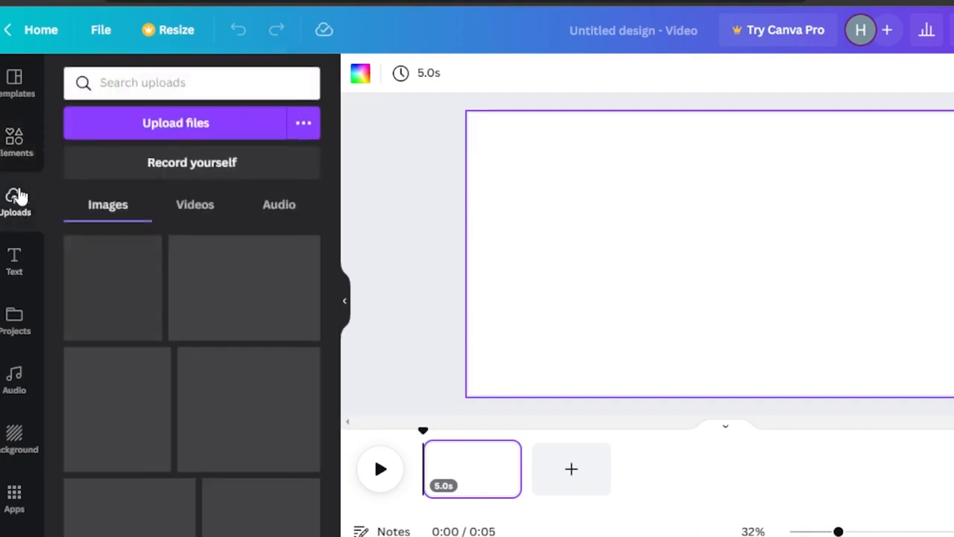
left_click(18, 150)
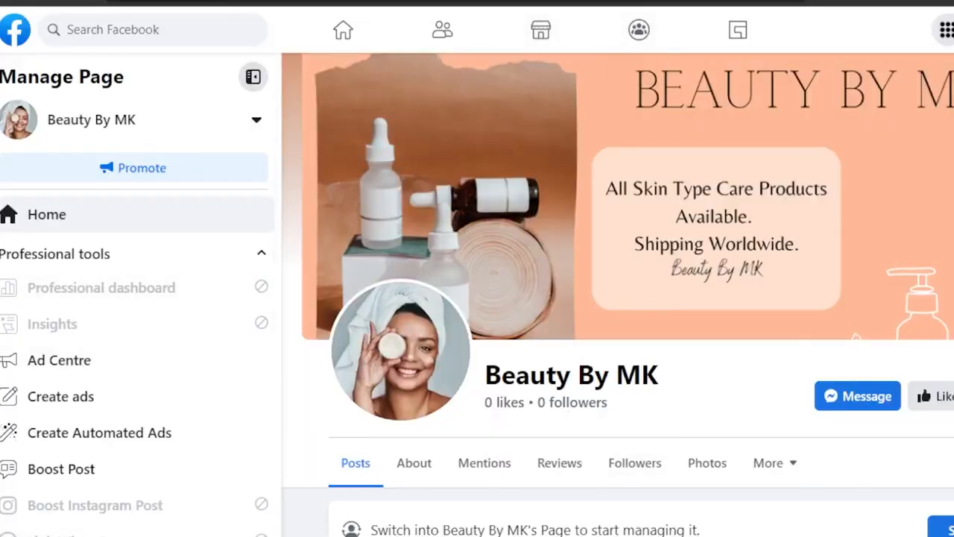
left_click(613, 2)
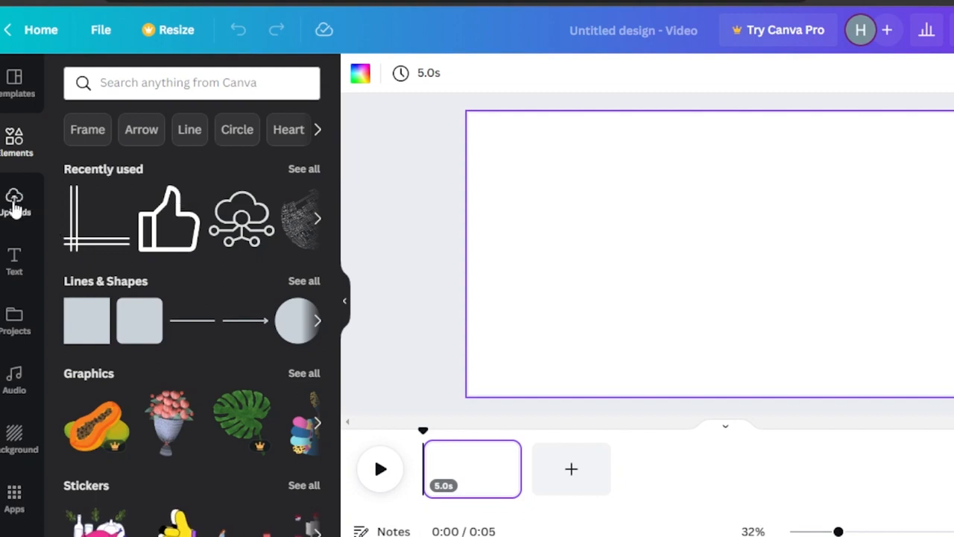
left_click(15, 272)
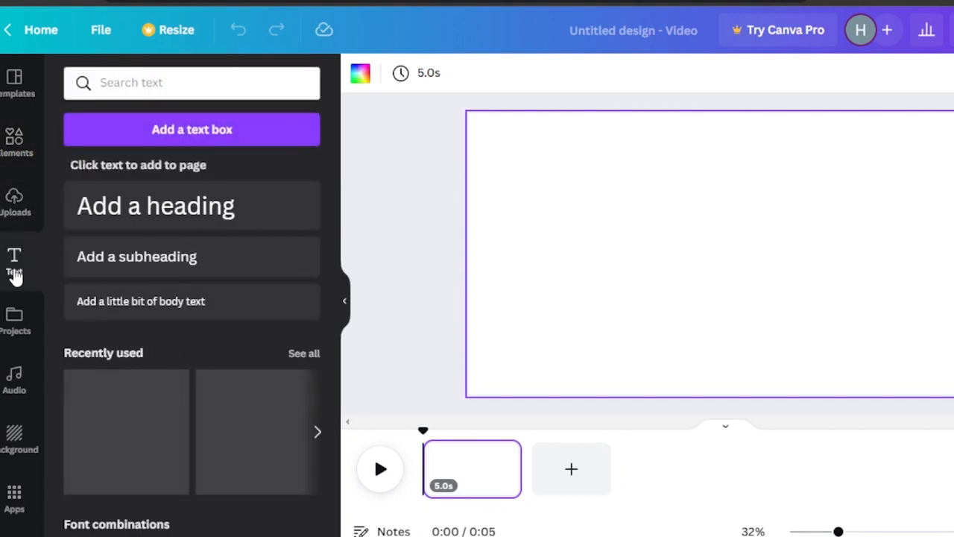
left_click(18, 328)
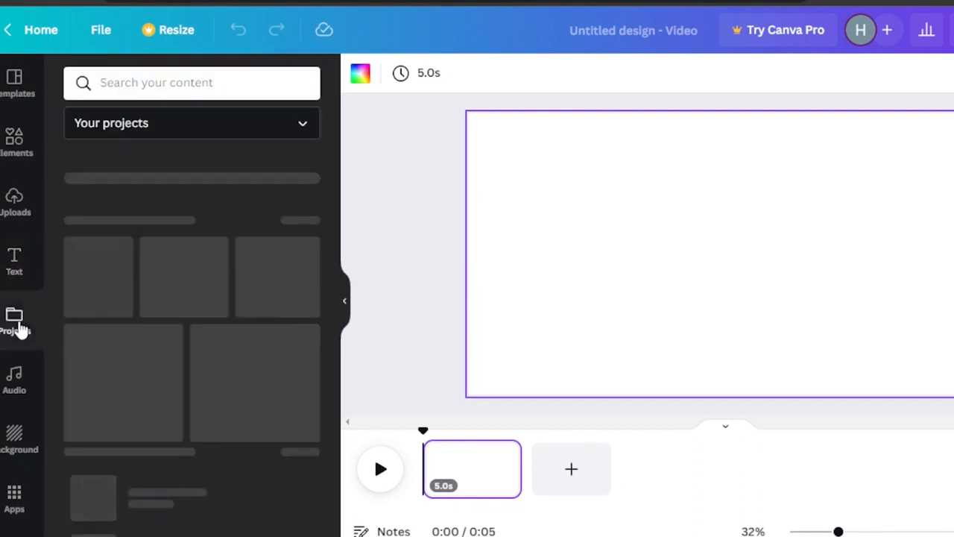
left_click(16, 377)
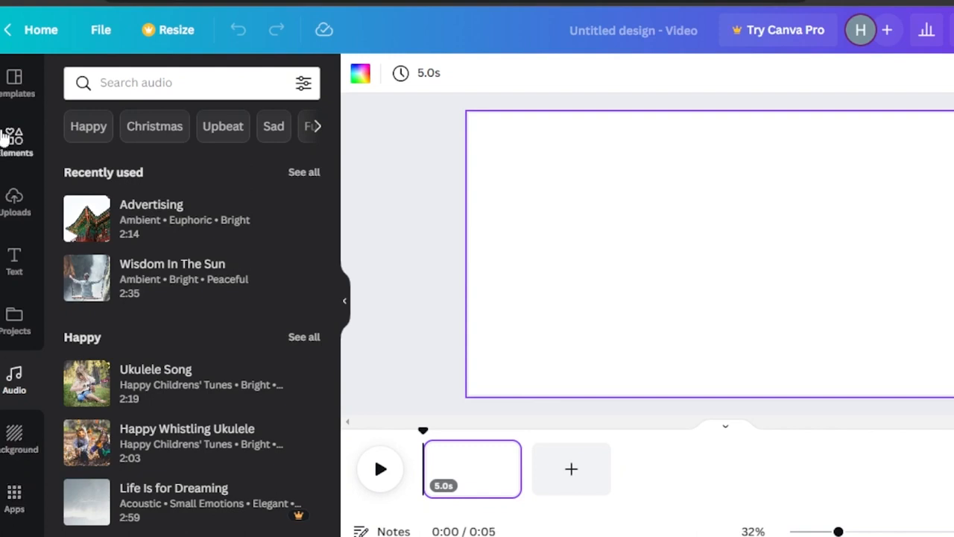
Step: Apply the first page of the recently used Beige BrownFemme Influencer Product Video Promo template to the blank video and play it
left_click(15, 83)
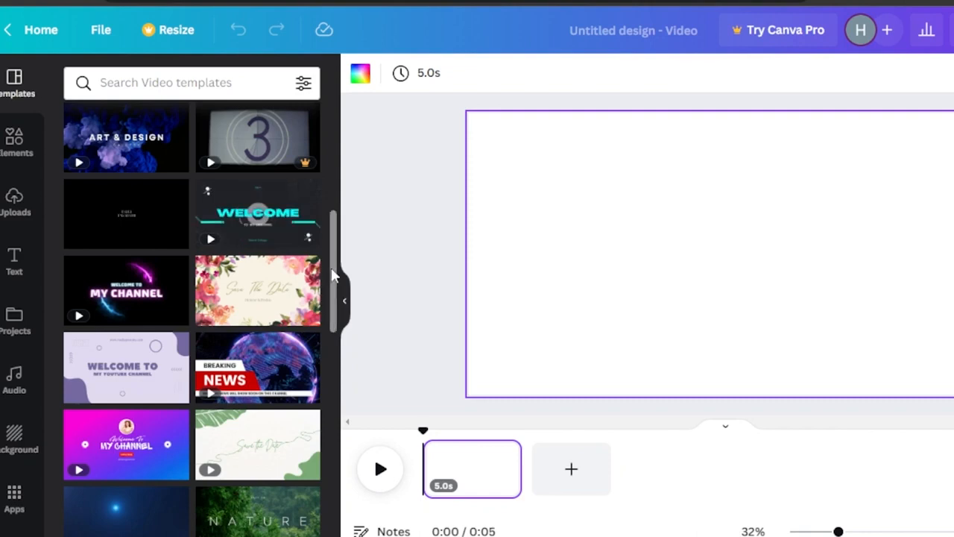
left_click_drag(334, 276, 333, 420)
left_click_drag(334, 384, 335, 152)
left_click(119, 297)
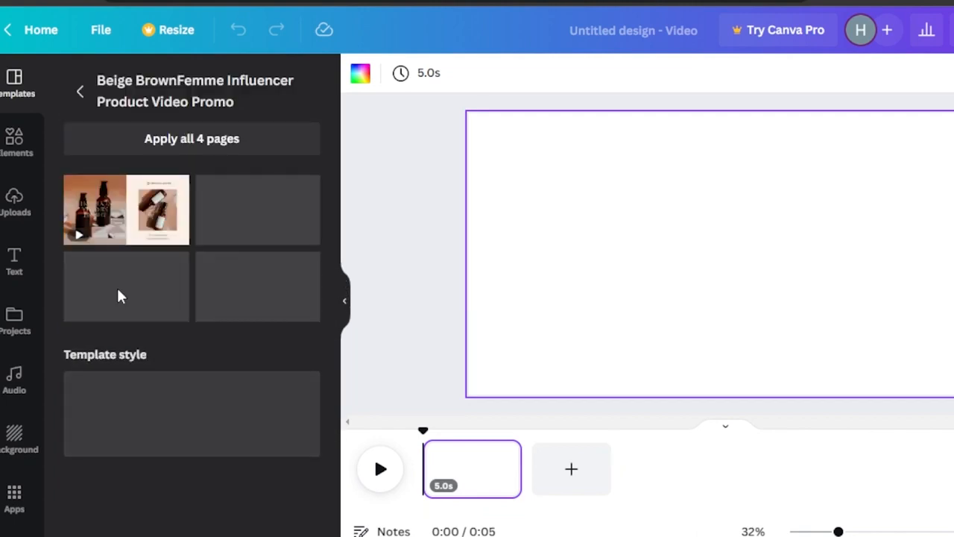
left_click(123, 224)
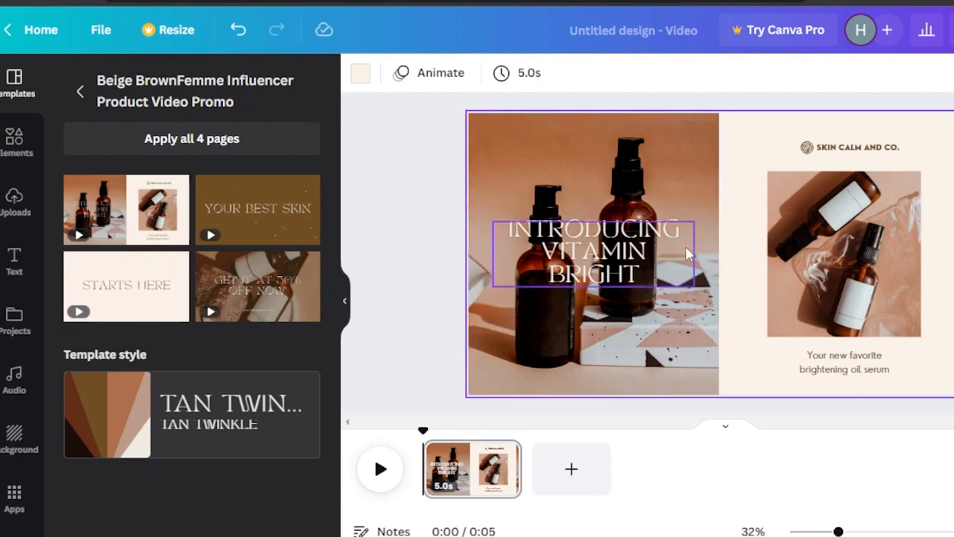
left_click(835, 246)
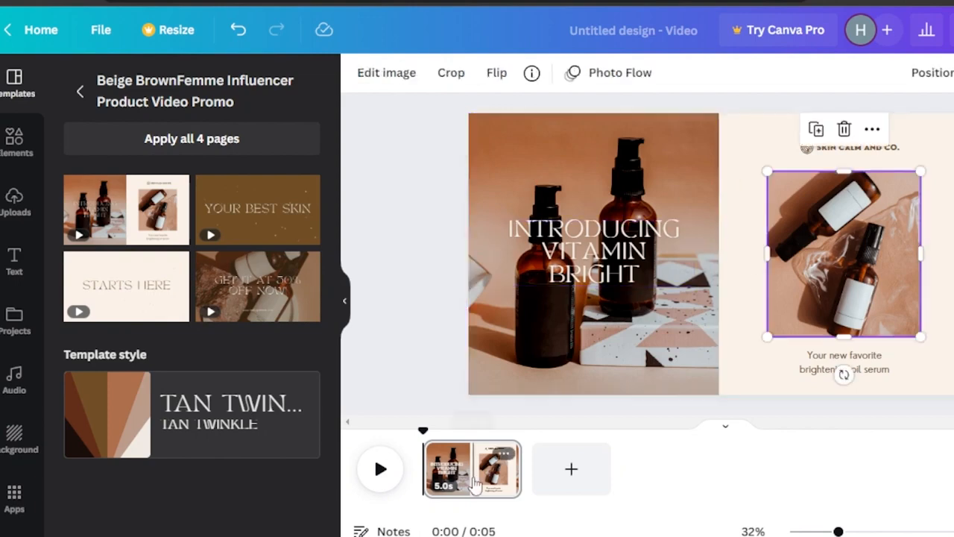
left_click(380, 469)
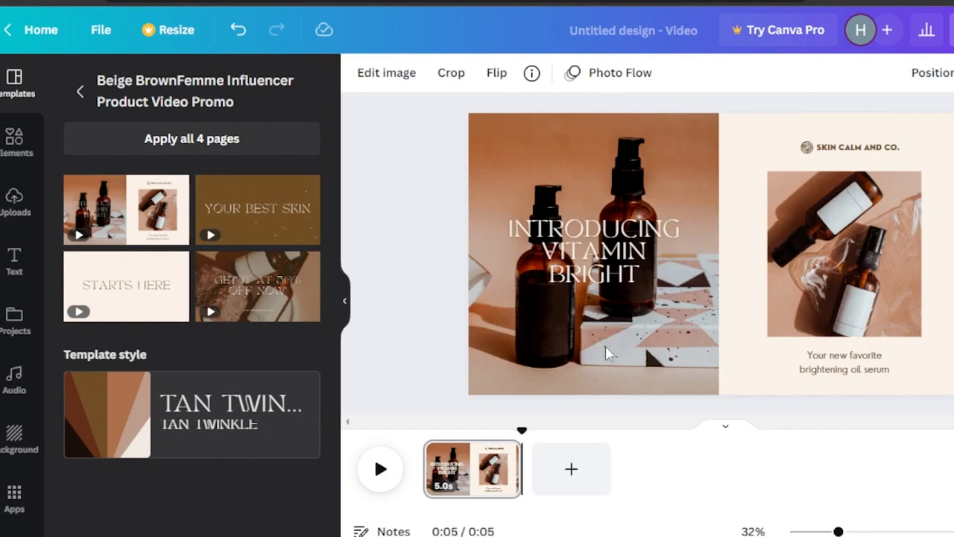
left_click(553, 357)
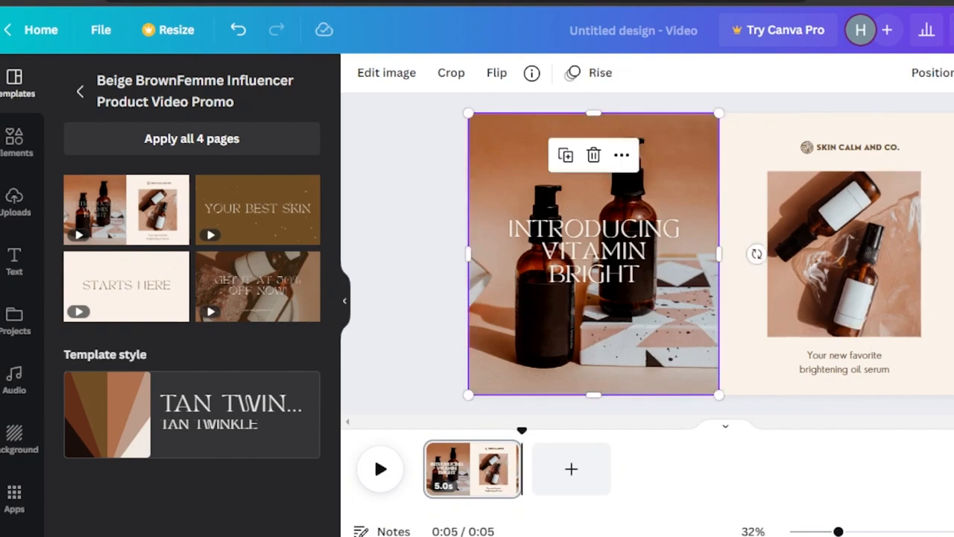
left_click(953, 224)
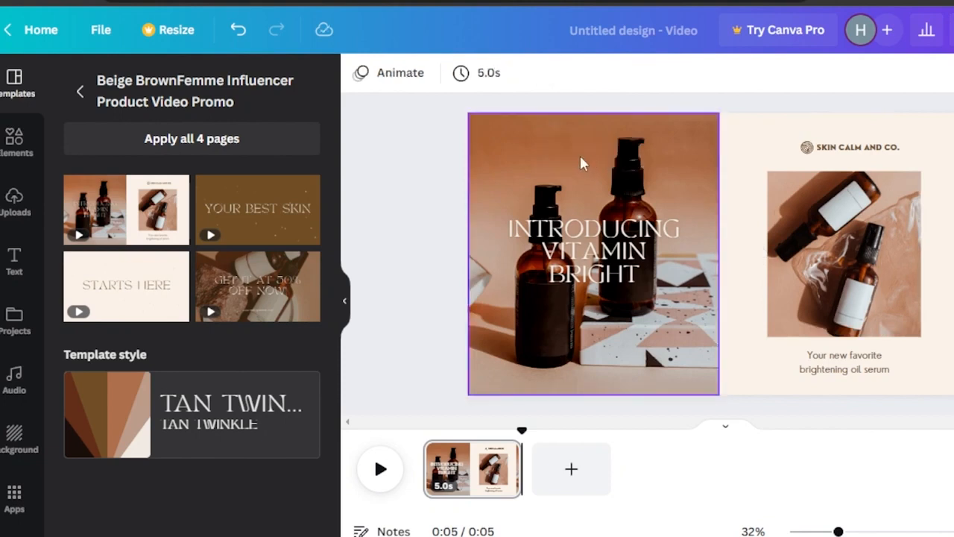
key("ctrl+z")
left_click(662, 133)
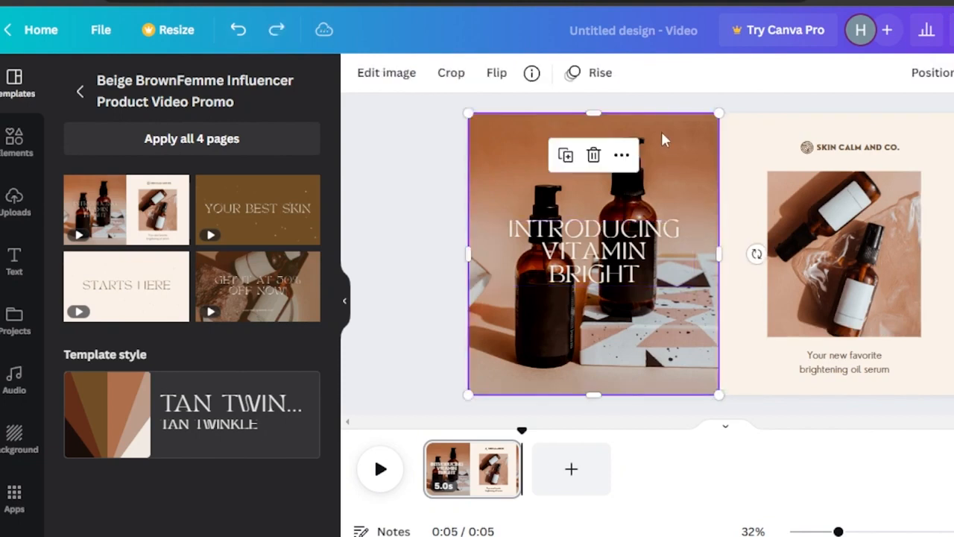
Step: Set the page background behind the product photos to a custom light orange color
left_click(767, 138)
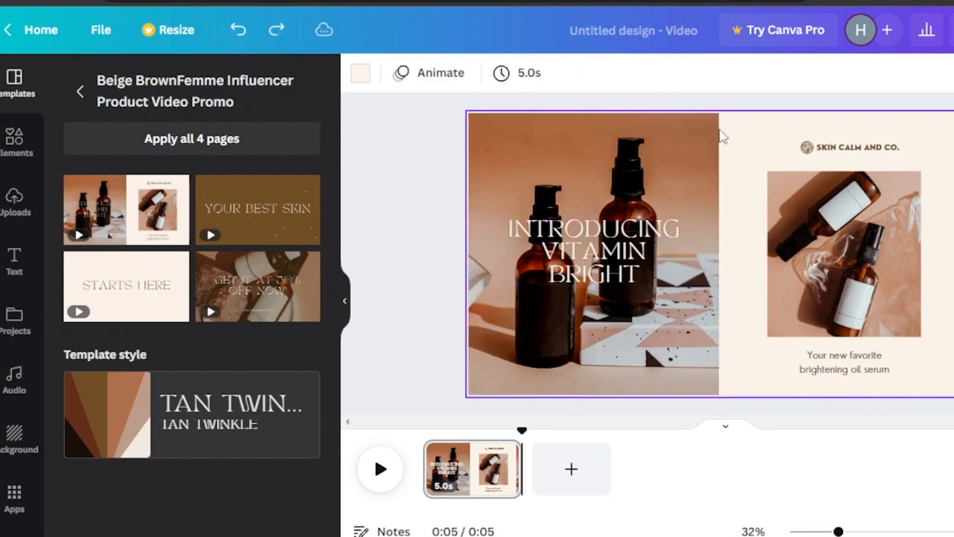
left_click(361, 74)
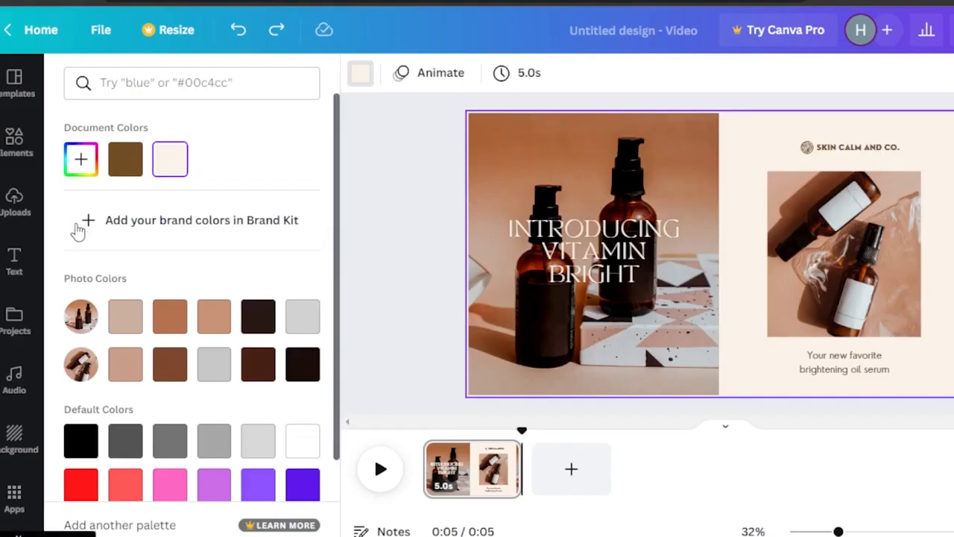
left_click(81, 158)
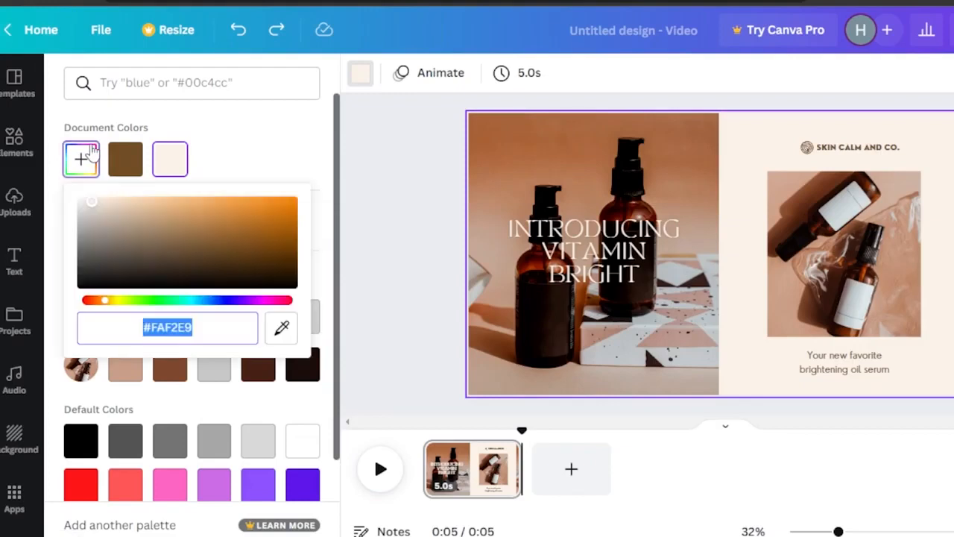
left_click(125, 364)
left_click(214, 316)
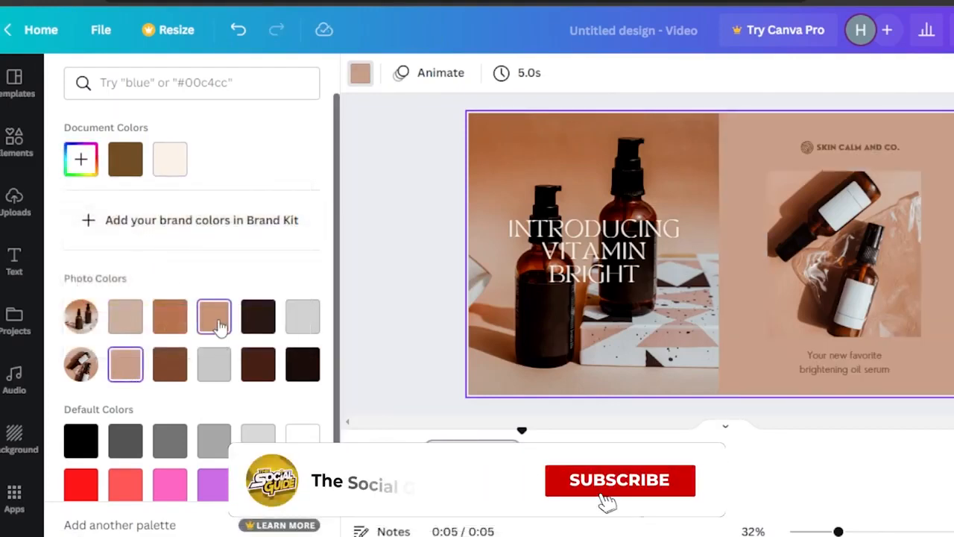
left_click(80, 158)
left_click_drag(167, 221, 191, 183)
left_click(417, 155)
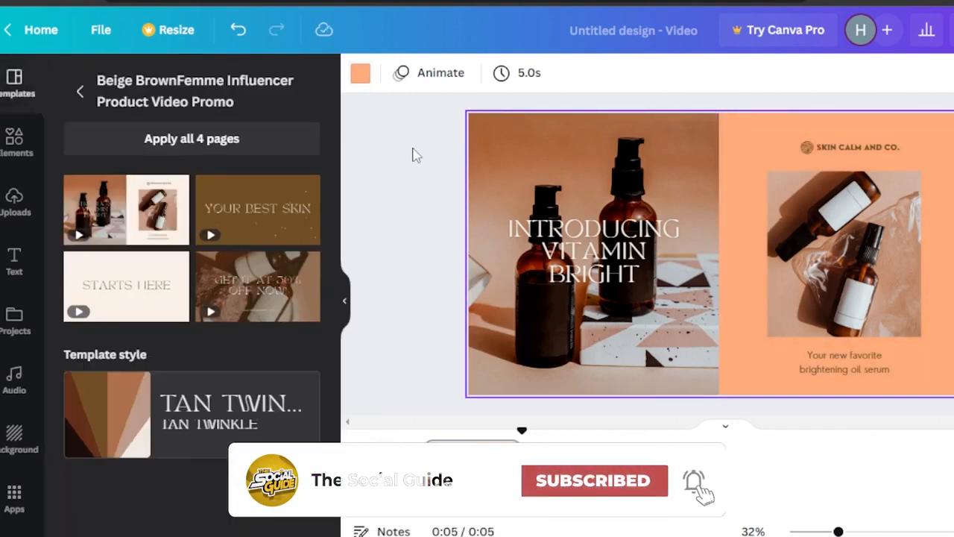
left_click(416, 156)
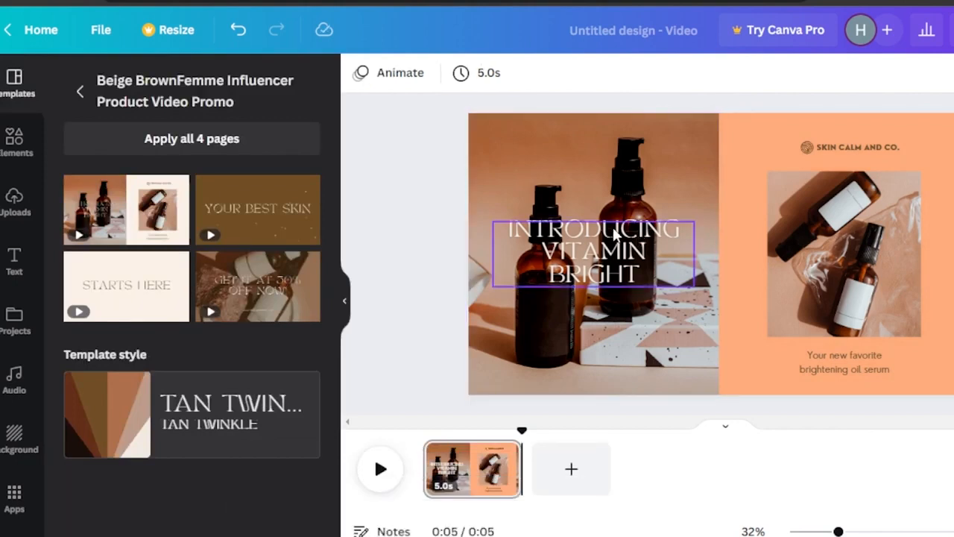
Step: Replace both template product photos with the two recently used skincare photos and move the INTRODUCING VITAMIN BRIGHT heading slightly lower
left_click(614, 233)
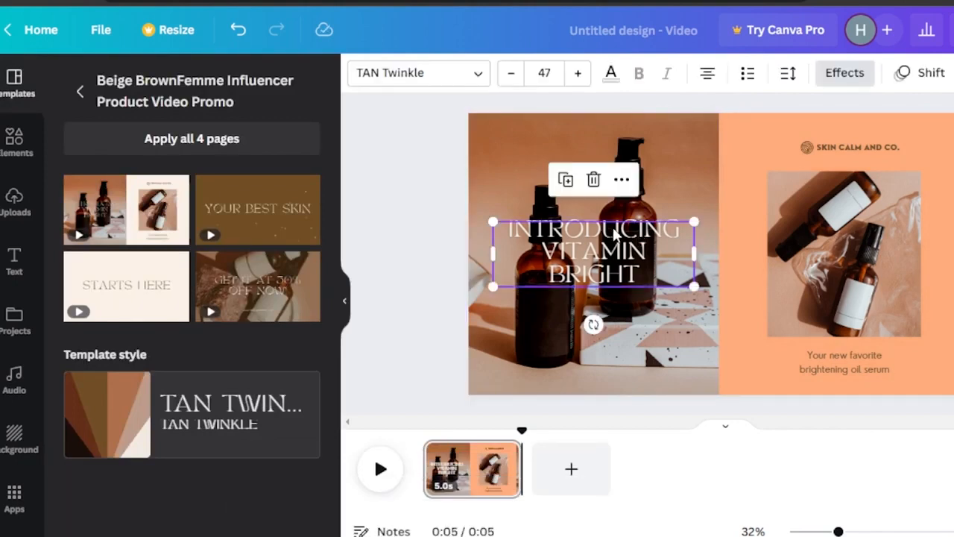
left_click(535, 157)
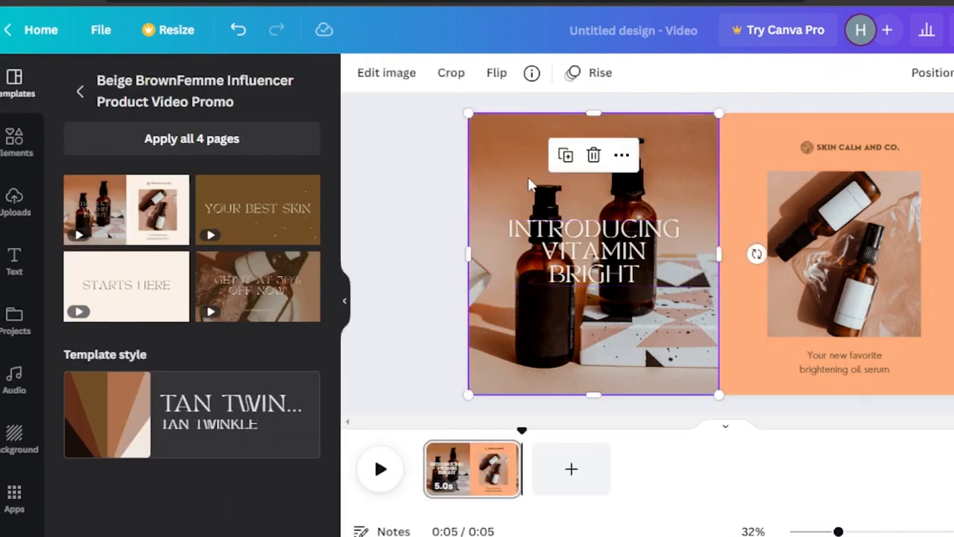
left_click(15, 138)
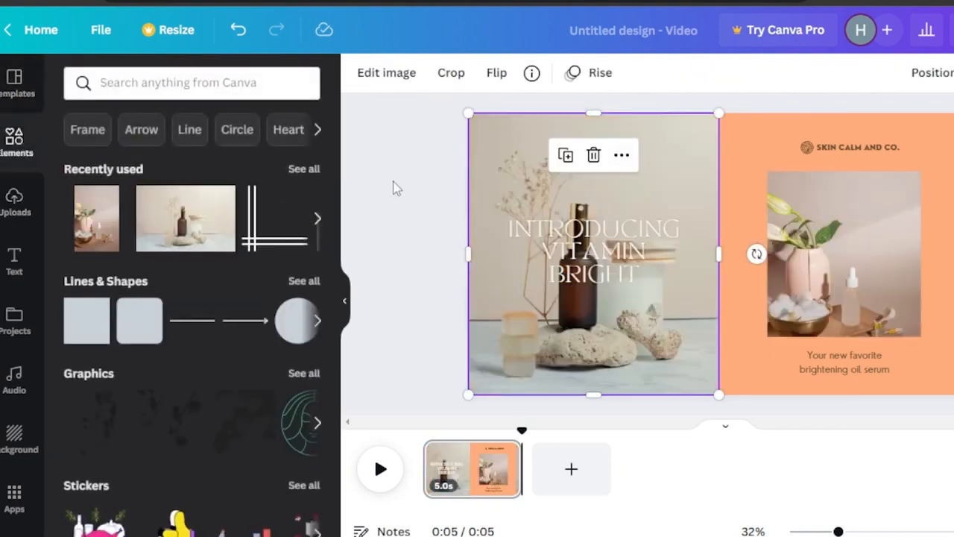
left_click(594, 275)
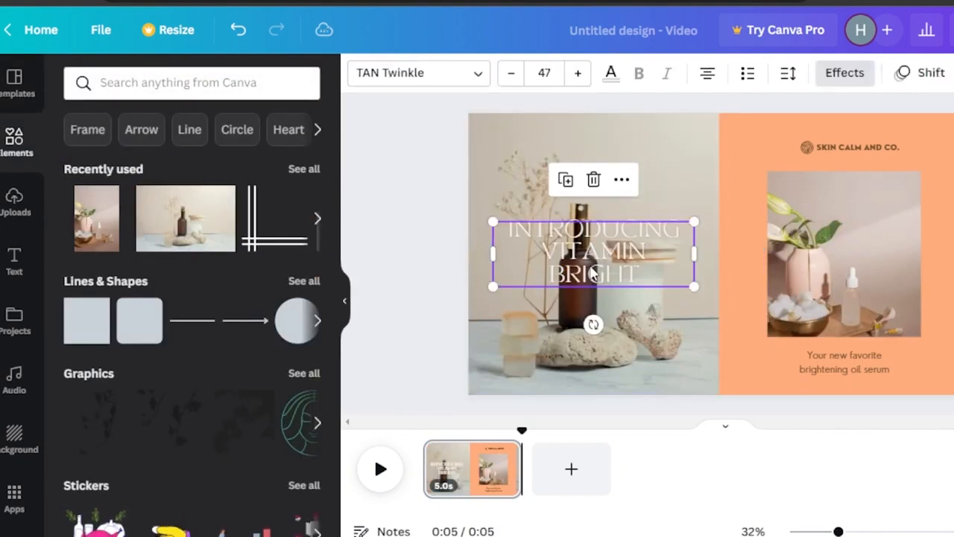
mouse_move(591, 274)
left_mouse_down()
mouse_move(594, 323)
mouse_move(589, 277)
left_mouse_up()
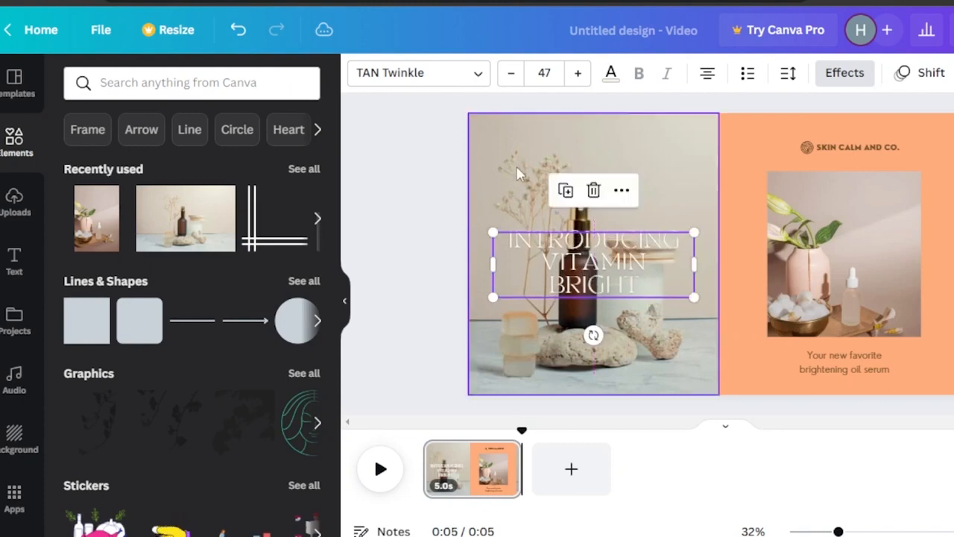
left_click(556, 154)
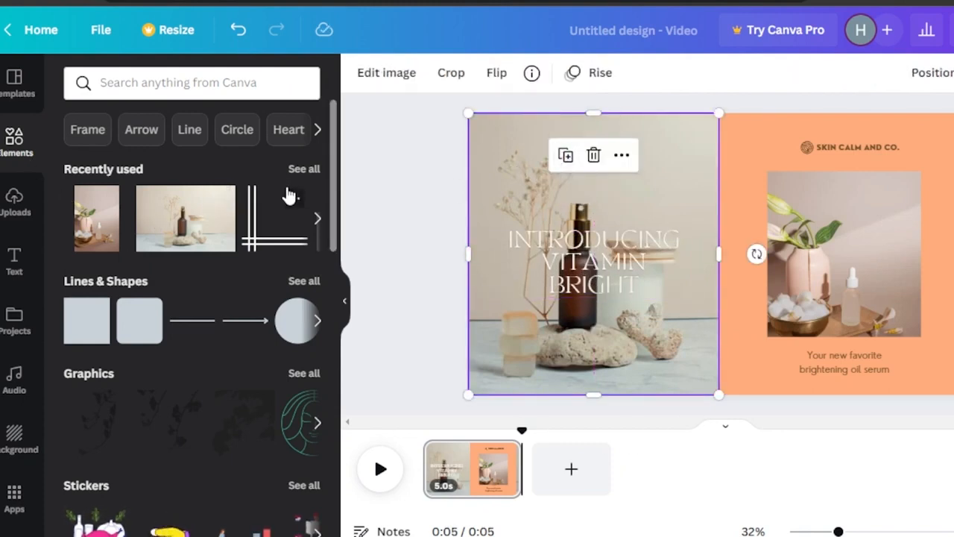
left_click(96, 220)
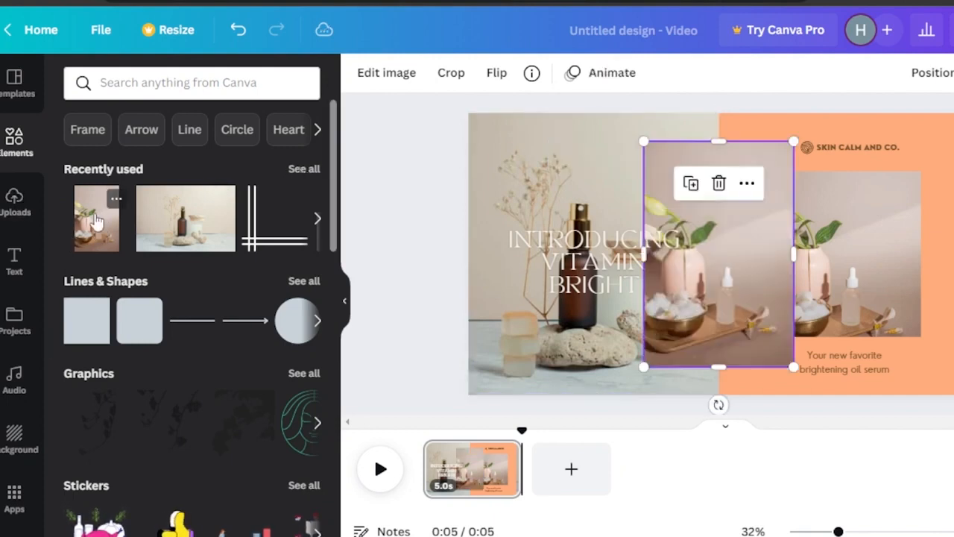
left_click(748, 182)
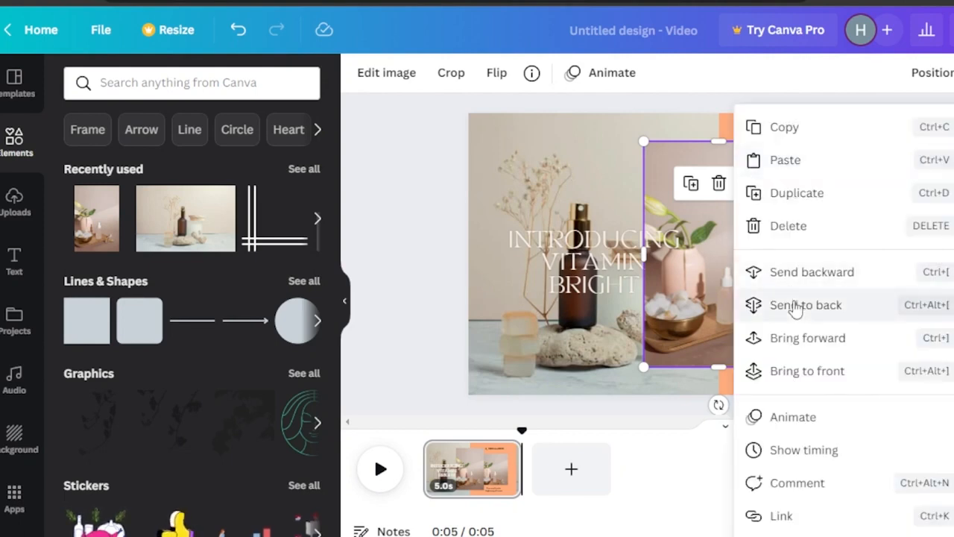
left_click(669, 163)
left_click_drag(673, 162, 815, 134)
left_click_drag(740, 134, 730, 114)
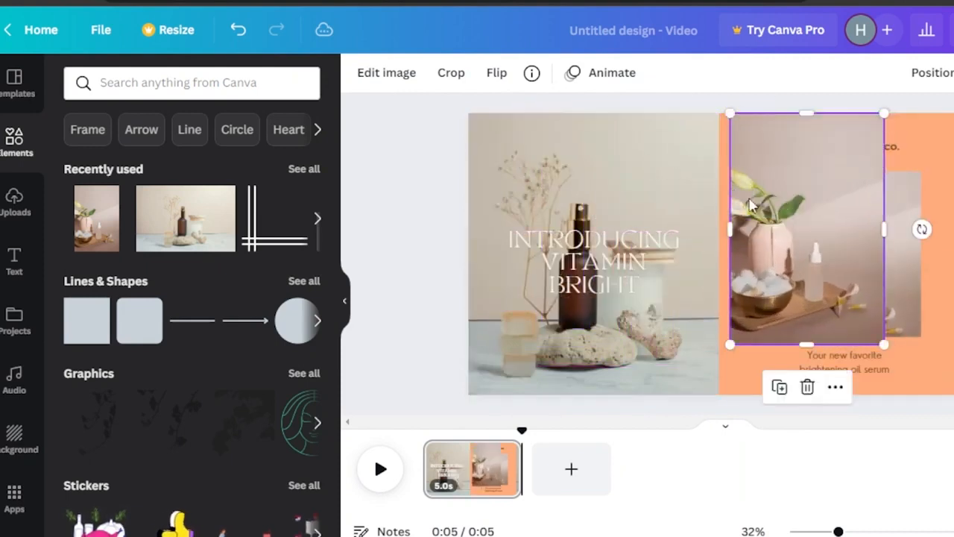
left_click(808, 388)
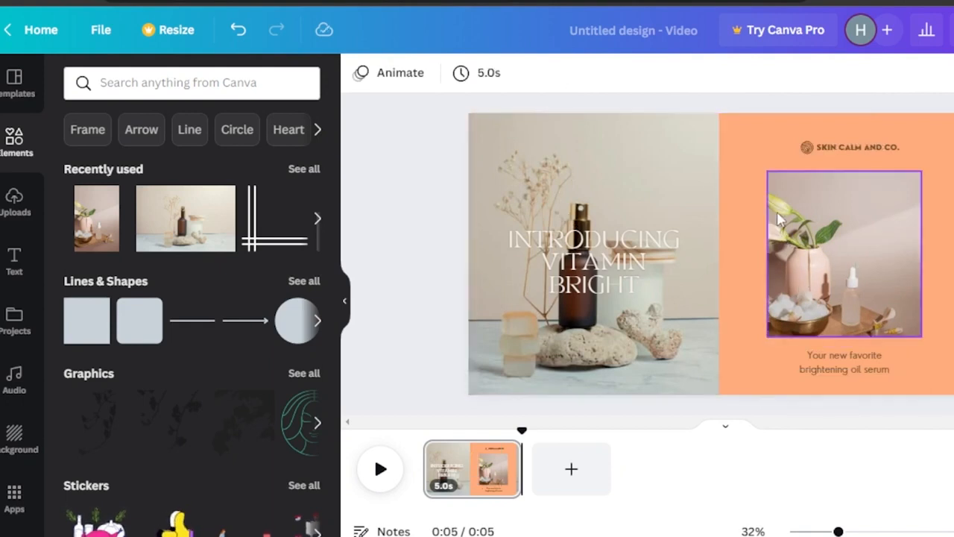
Step: Replace the INTRODUCING VITAMIN BRIGHT heading text with BEAUTY BY MK
left_click(586, 255)
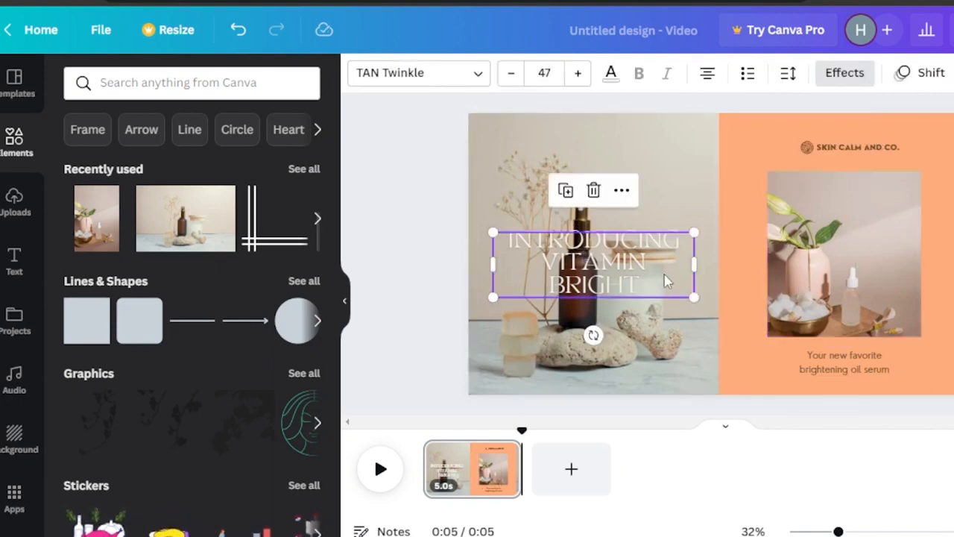
double_click(641, 285)
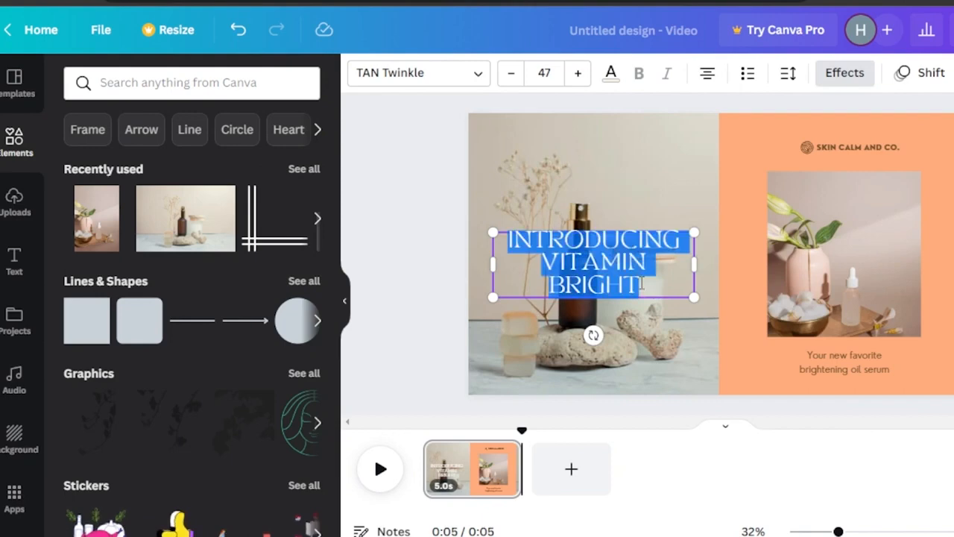
key("BackSpace")
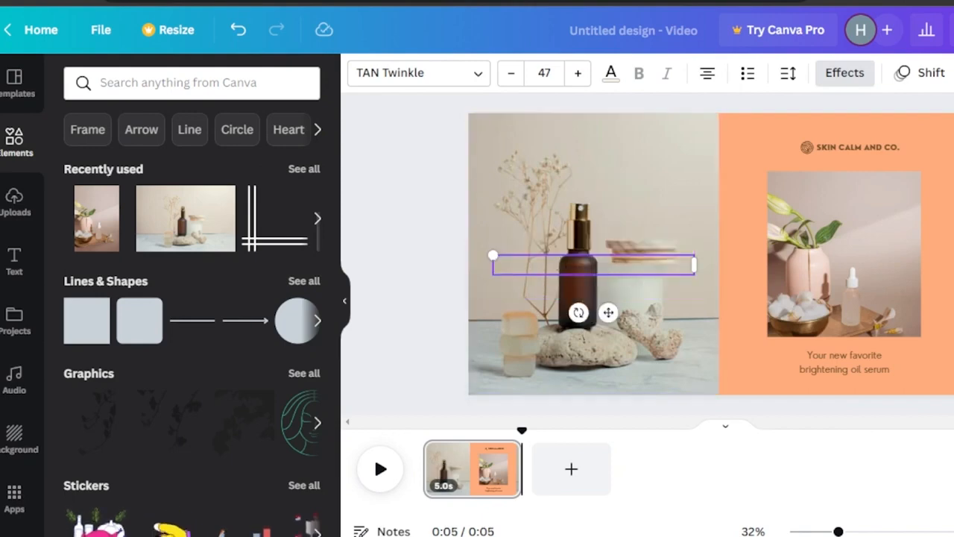
left_click(10, 261)
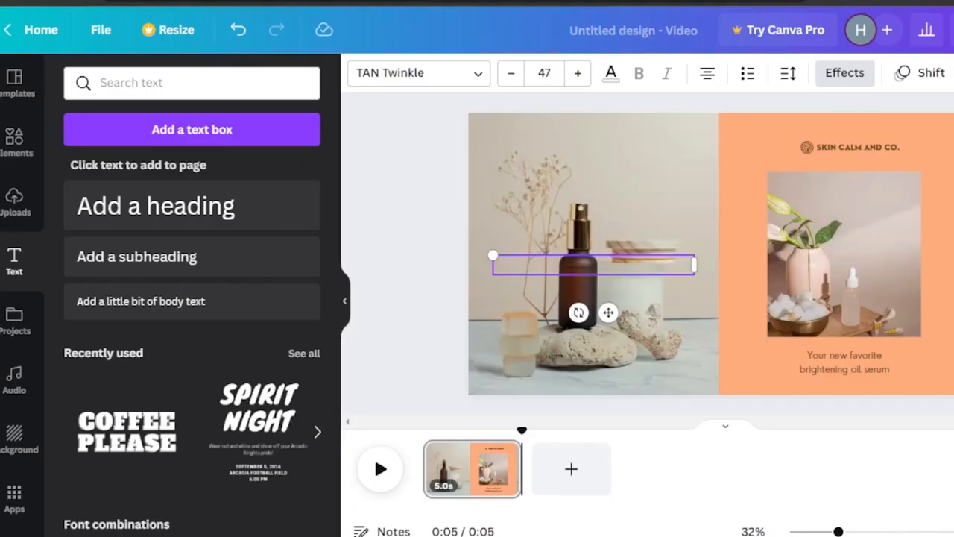
type("BEAUTY BY MK")
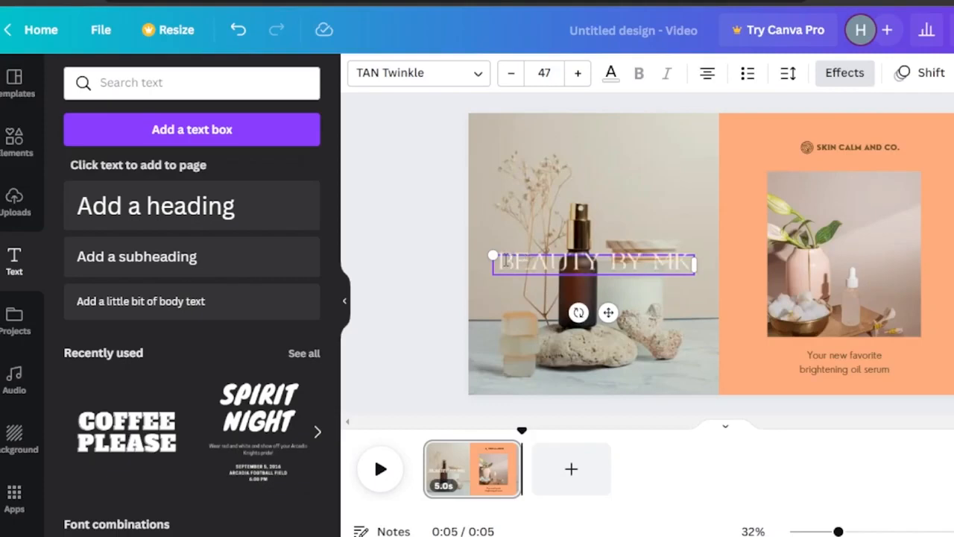
Step: Try the document's brown and light orange colors on the BEAUTY BY MK heading
left_click_drag(500, 261, 692, 263)
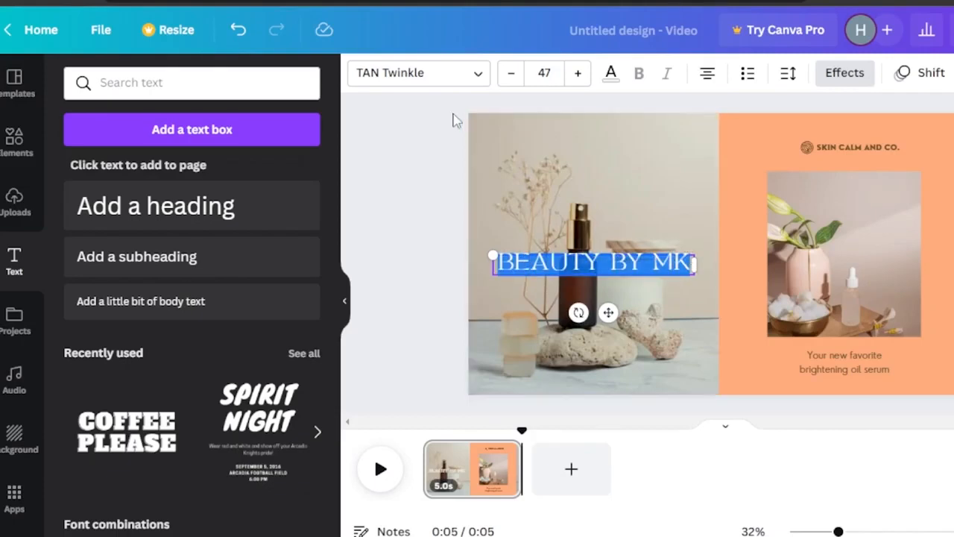
left_click(448, 79)
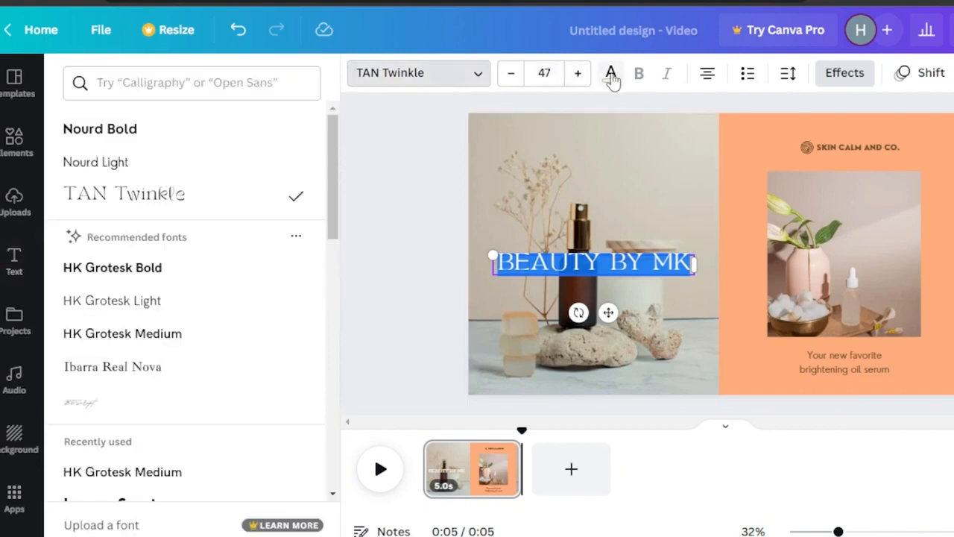
left_click(612, 75)
left_click(121, 160)
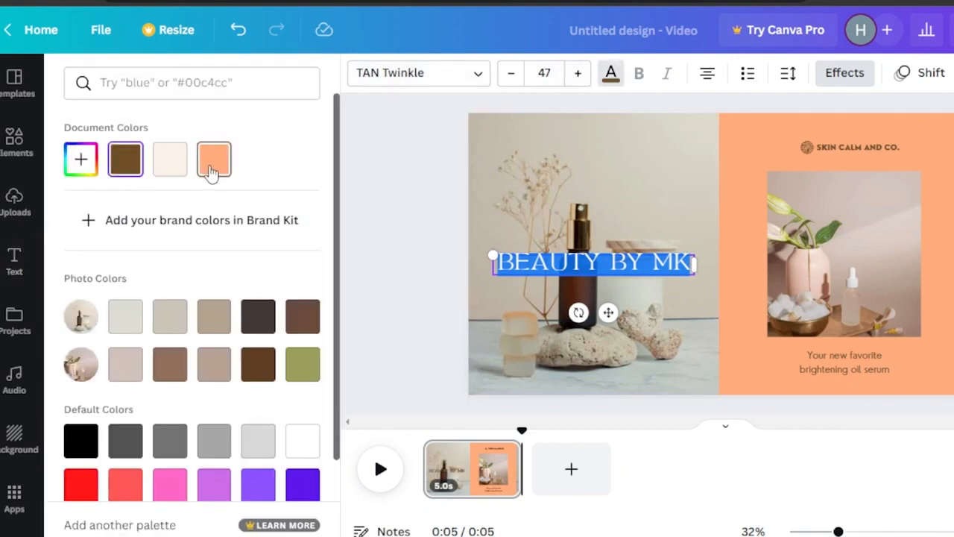
left_click(211, 170)
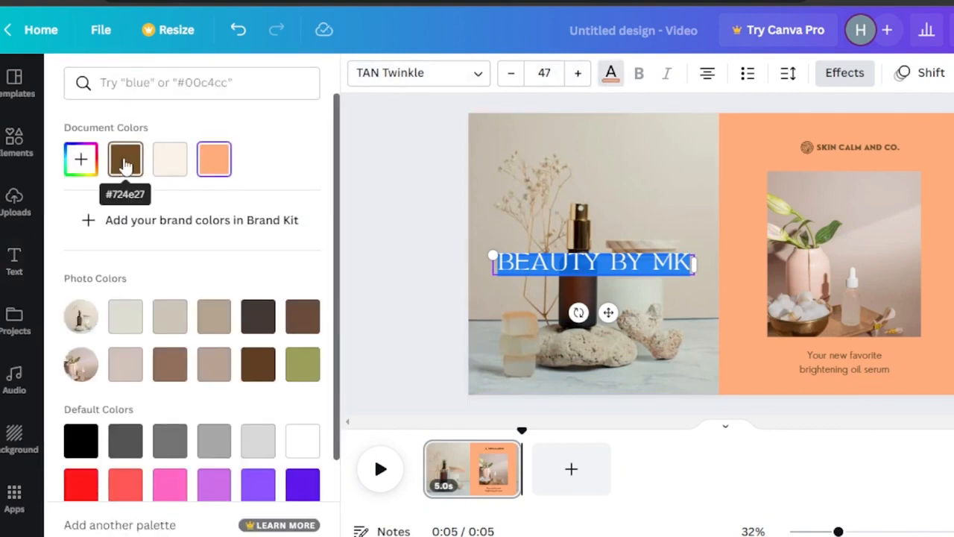
left_click(663, 176)
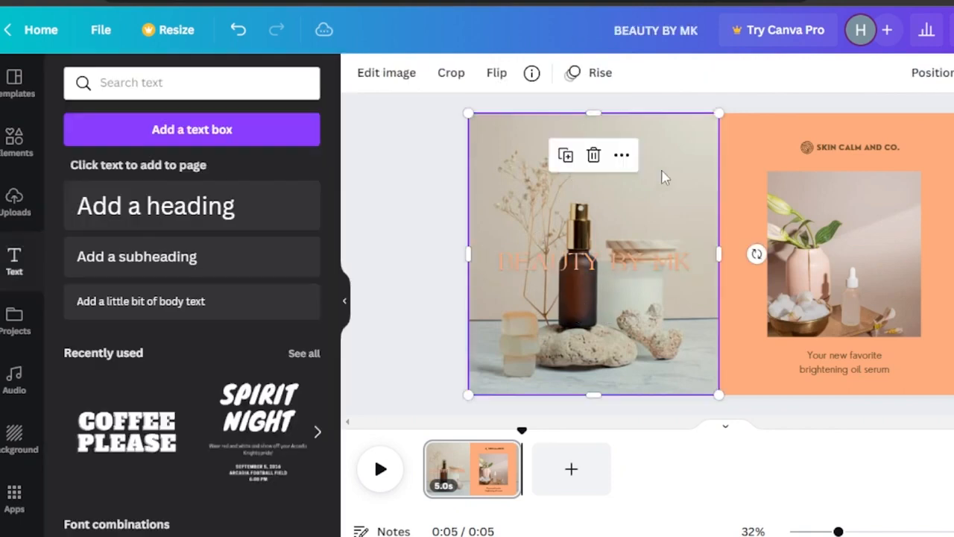
Step: Set the BEAUTY BY MK heading to the custom dark orange color #D84F00
left_click(501, 265)
left_click(611, 72)
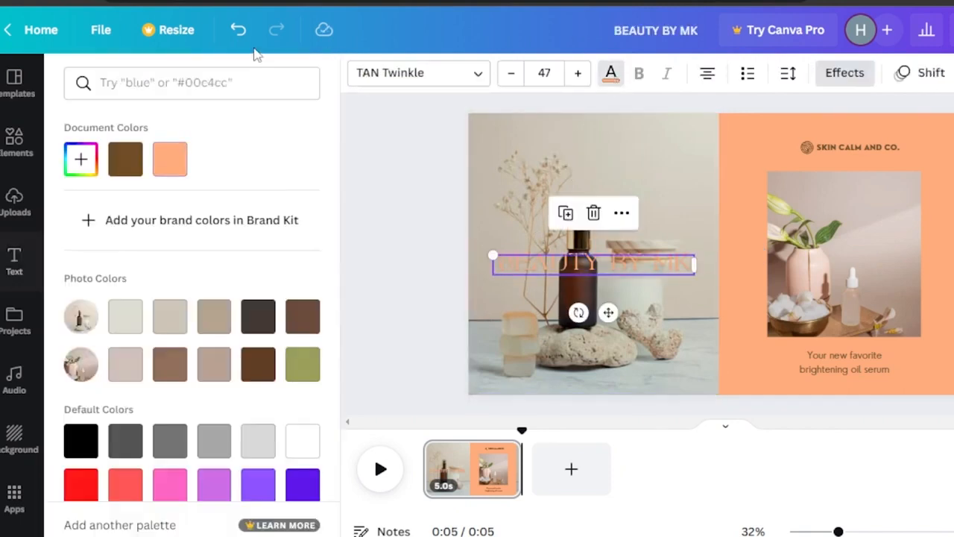
left_click(88, 167)
left_click_drag(276, 198, 305, 216)
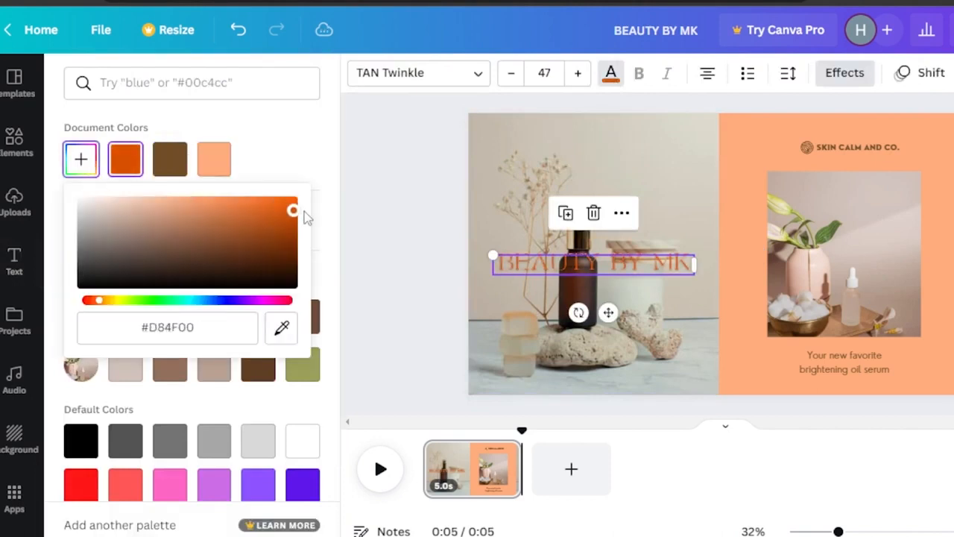
Step: Try the Nourd Bold and HK Grotesk Bold fonts on the BEAUTY BY MK heading and return it to TAN Twinkle
left_click(437, 79)
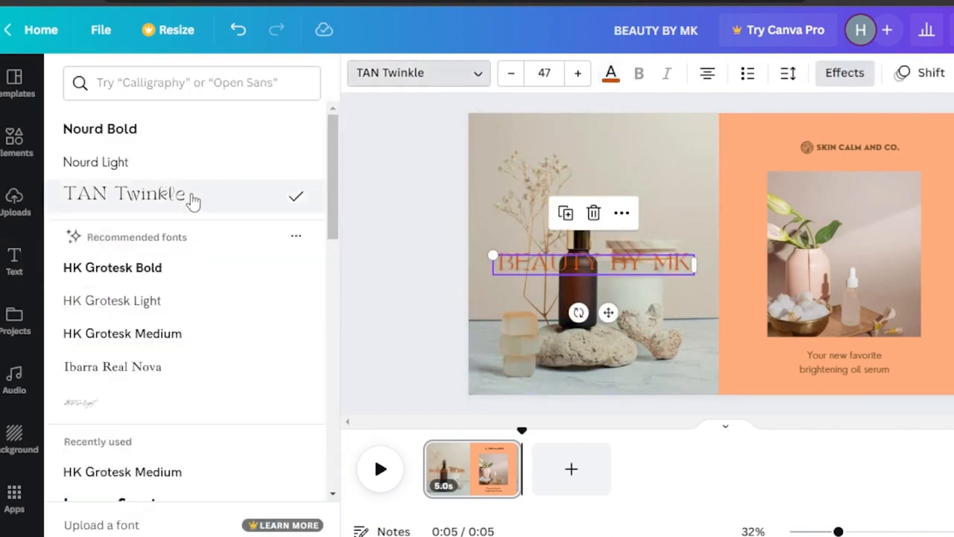
left_click(151, 134)
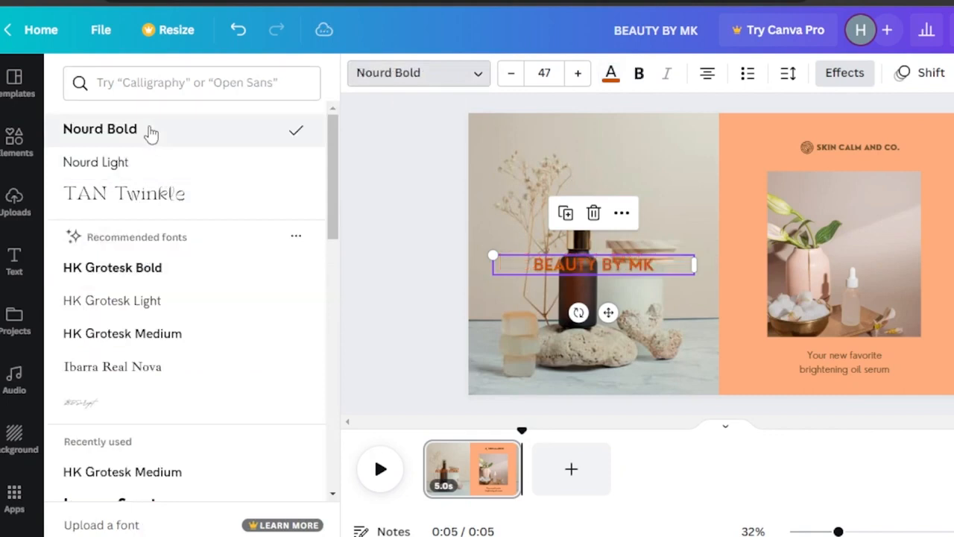
left_click(117, 265)
left_click(131, 198)
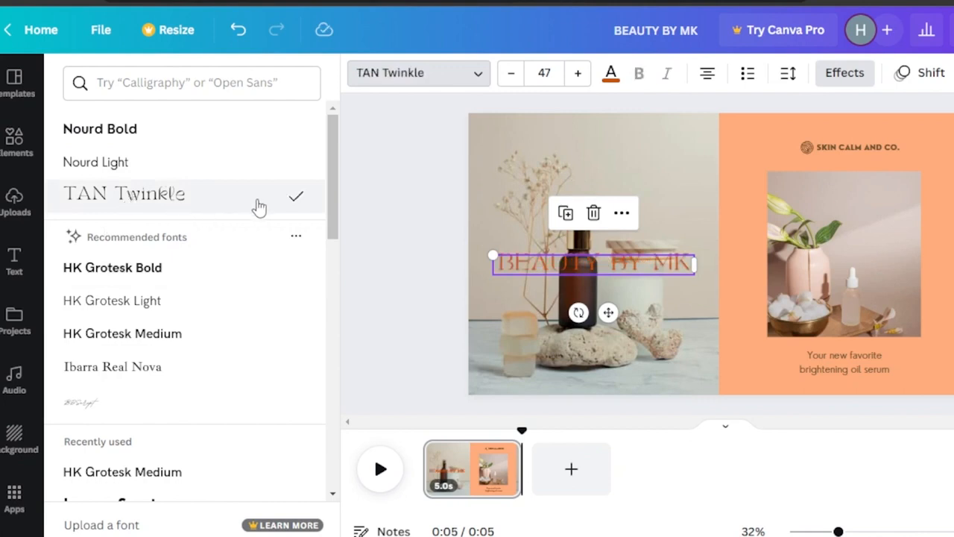
mouse_move(549, 263)
left_mouse_down()
mouse_move(549, 136)
mouse_move(549, 261)
left_mouse_up()
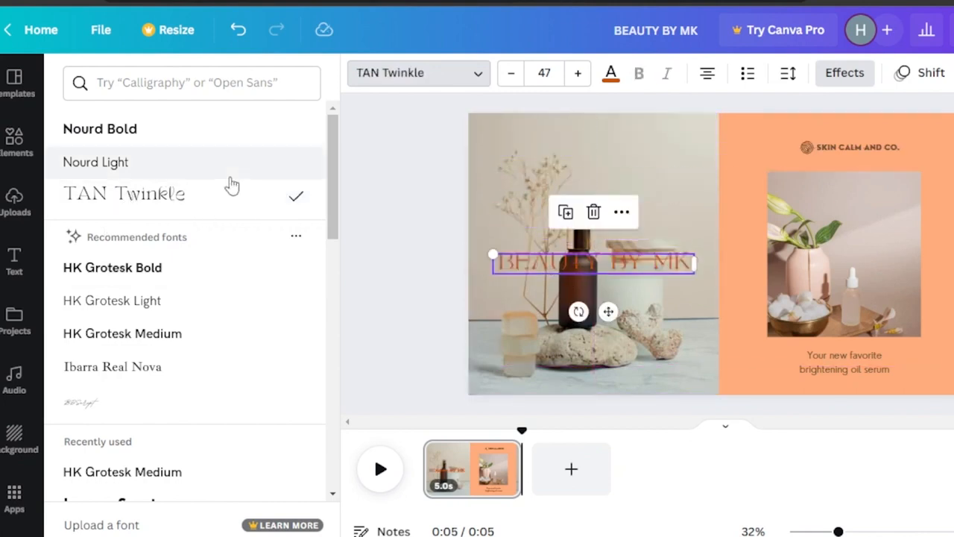
Step: Add a square shape and stretch it into a rectangle about 845 by 324 behind the BEAUTY BY MK heading
left_click(12, 145)
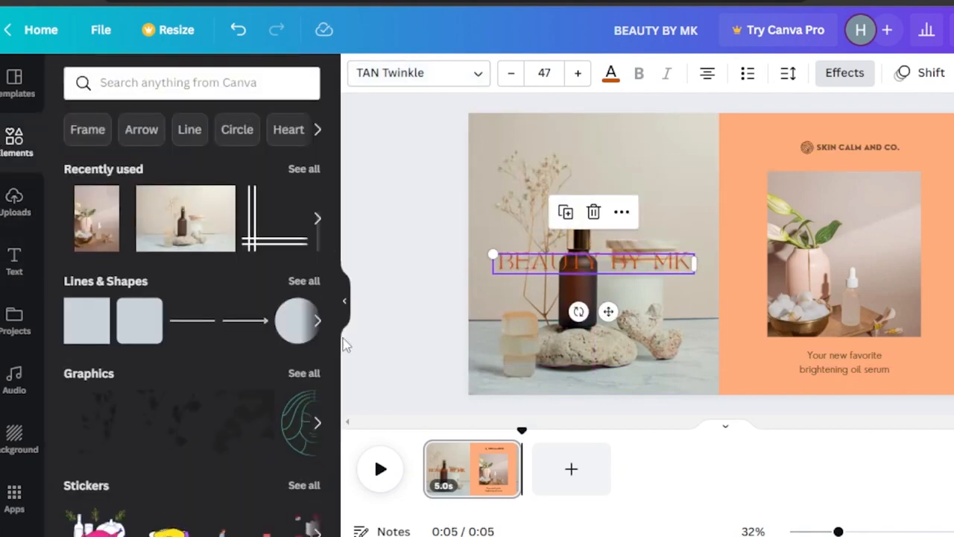
left_click(75, 322)
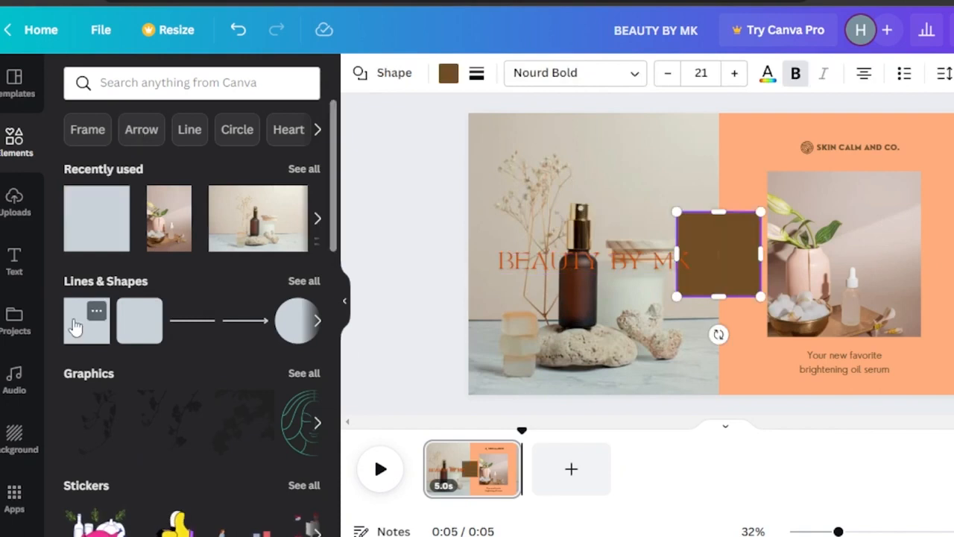
left_click_drag(724, 279, 728, 283)
right_click(729, 282)
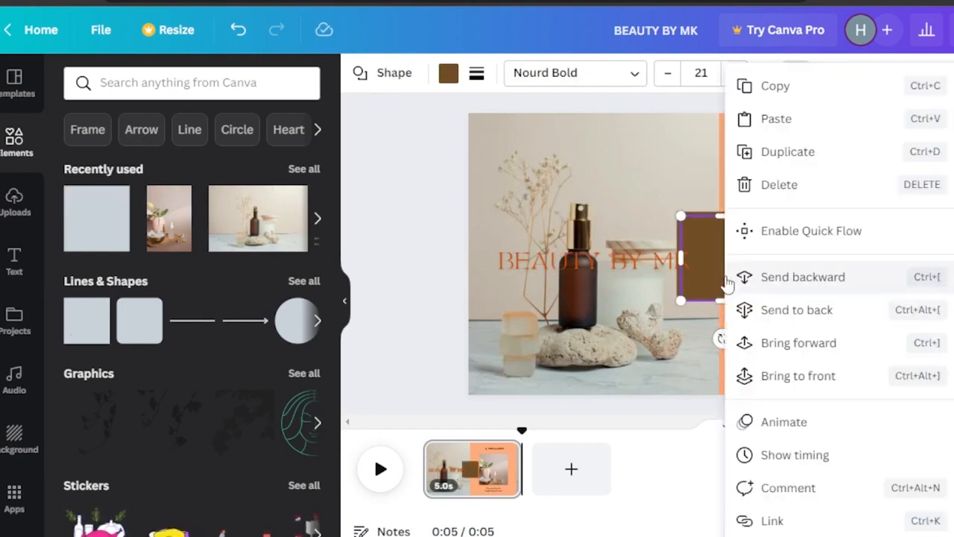
key("Escape")
left_click_drag(721, 246, 704, 263)
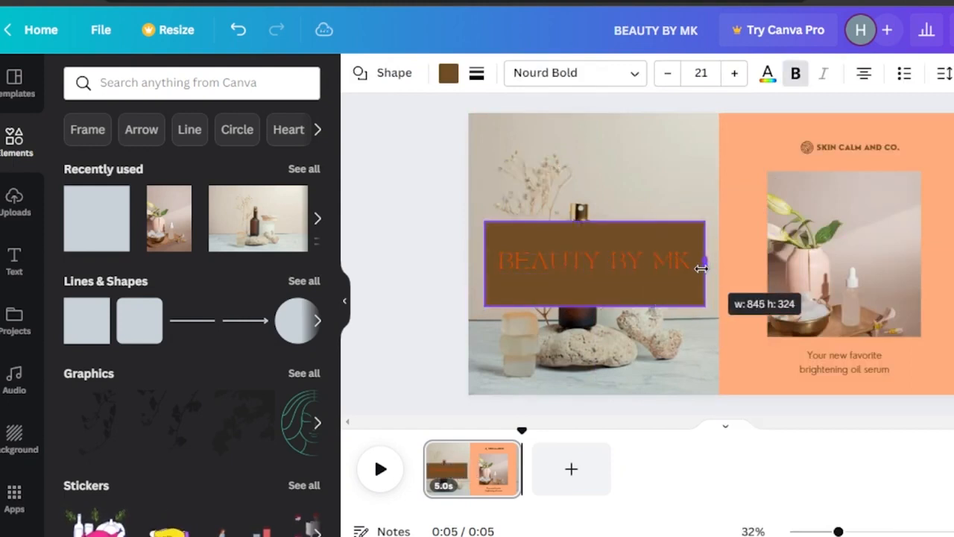
Step: Fill the rectangle behind the heading with the document's light orange color and make it semi-transparent
left_click(448, 72)
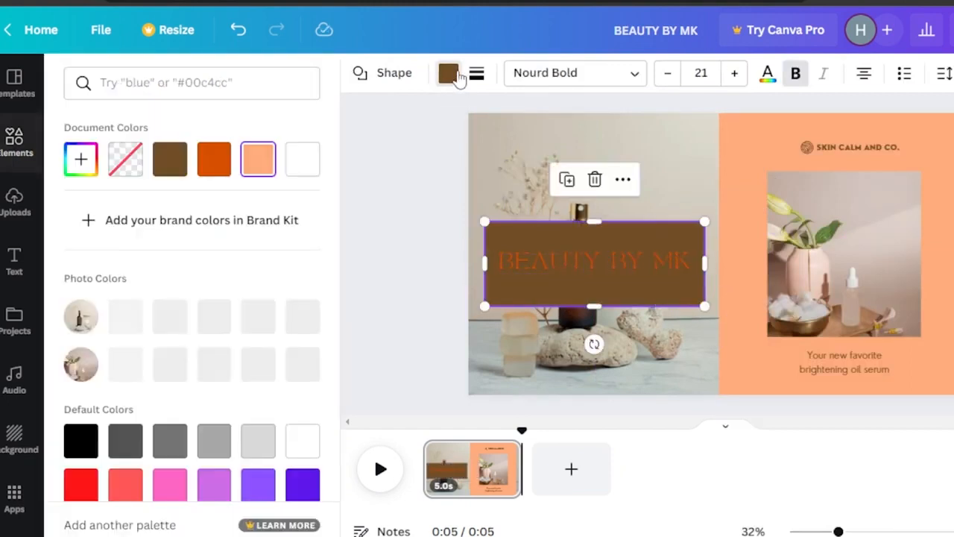
left_click(214, 159)
left_click(258, 159)
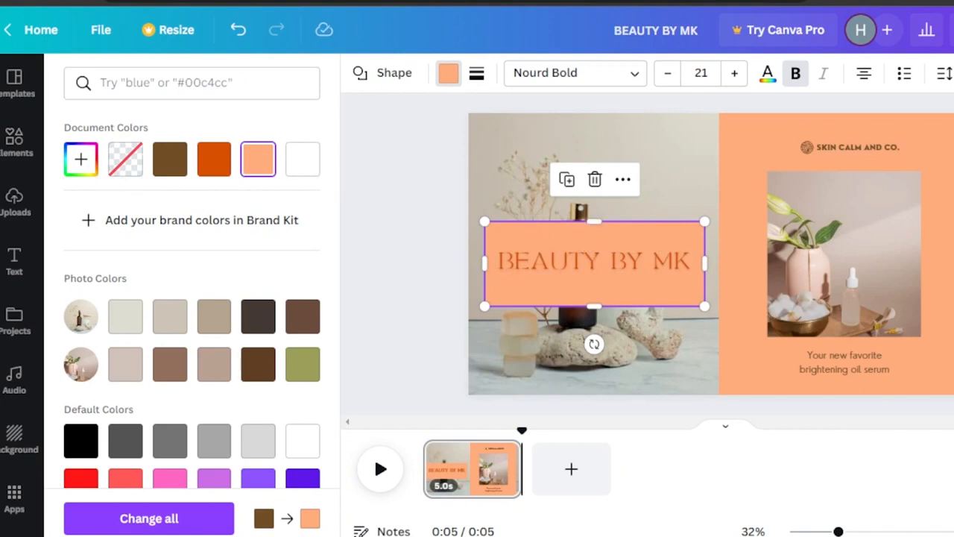
left_click(931, 73)
left_click(855, 114)
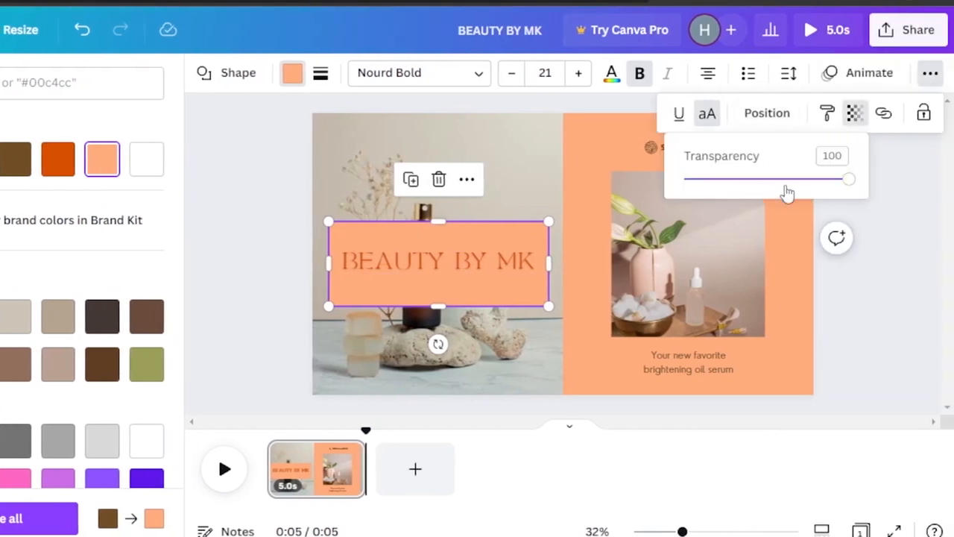
left_click_drag(847, 188, 765, 184)
Step: Recolor the BEAUTY BY MK heading to a custom near-black color
left_click(378, 263)
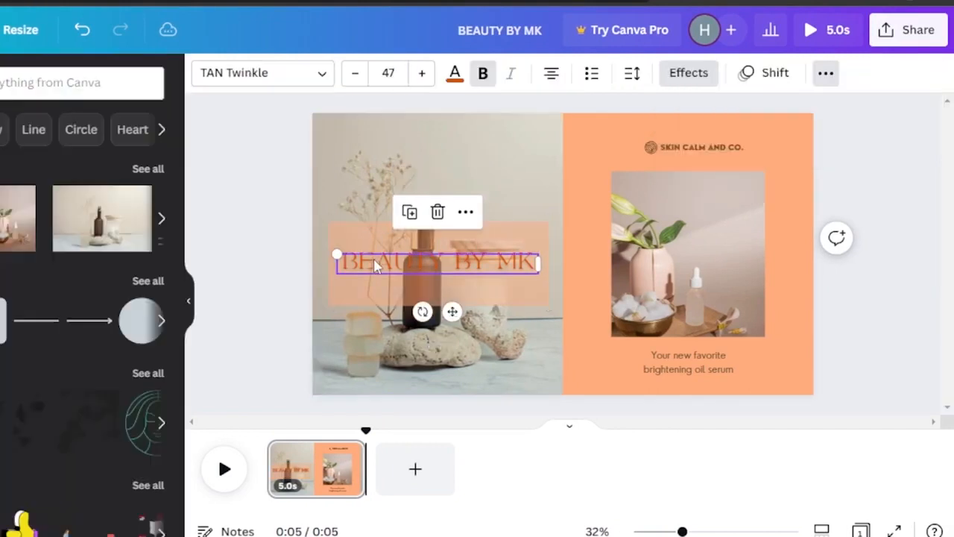
left_click(455, 73)
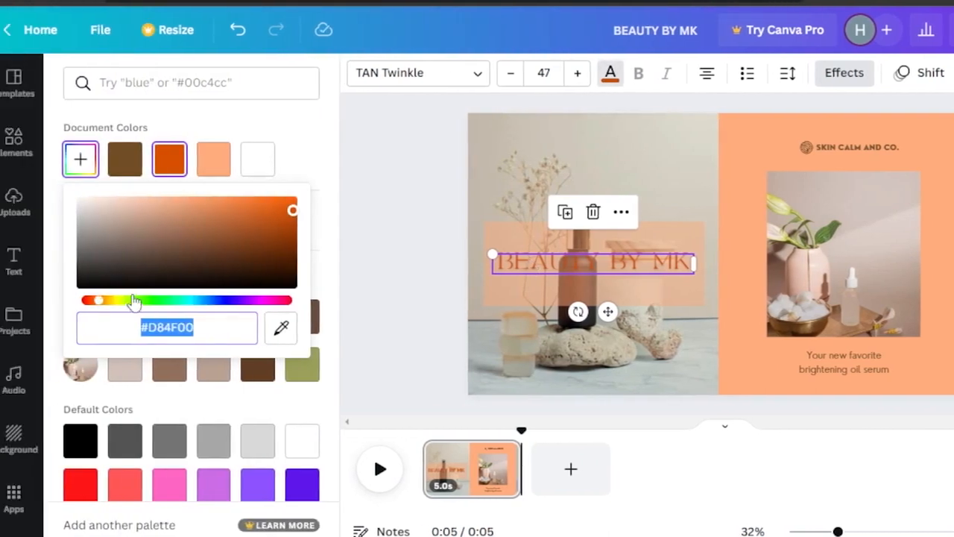
left_click(79, 282)
left_click(390, 268)
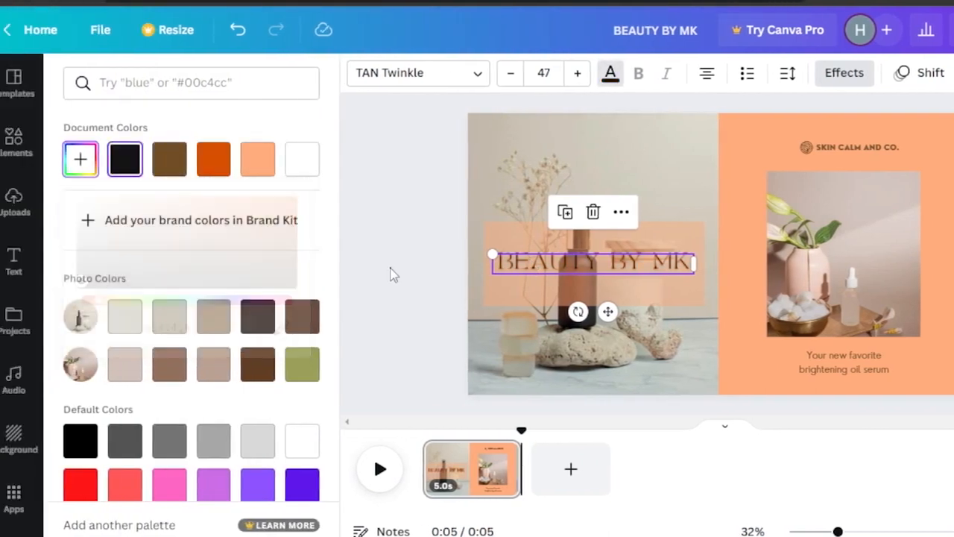
left_click(390, 268)
left_click(390, 268)
Step: Enlarge the BEAUTY BY MK heading to size 52.7 and fit the rectangle around it at a height of about 188
left_click(591, 276)
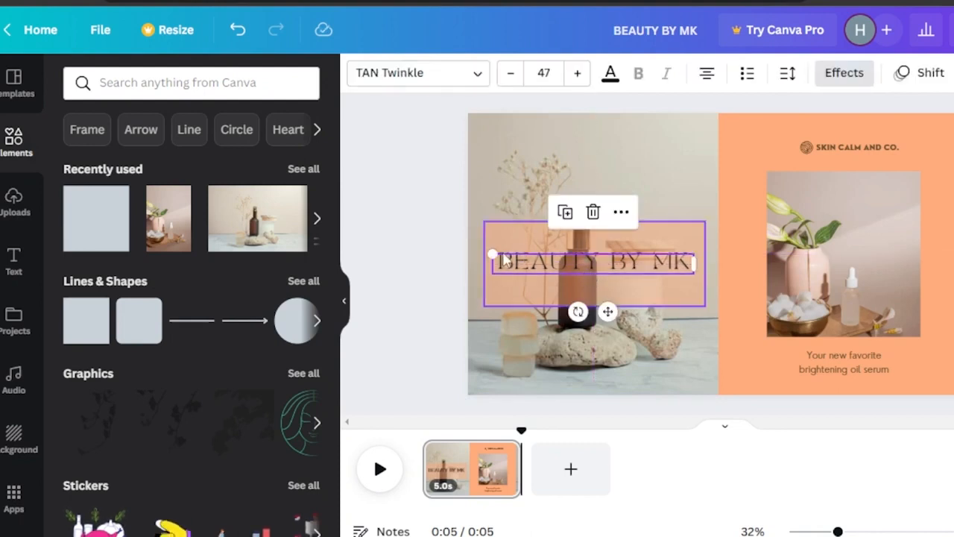
left_click_drag(493, 255, 470, 216)
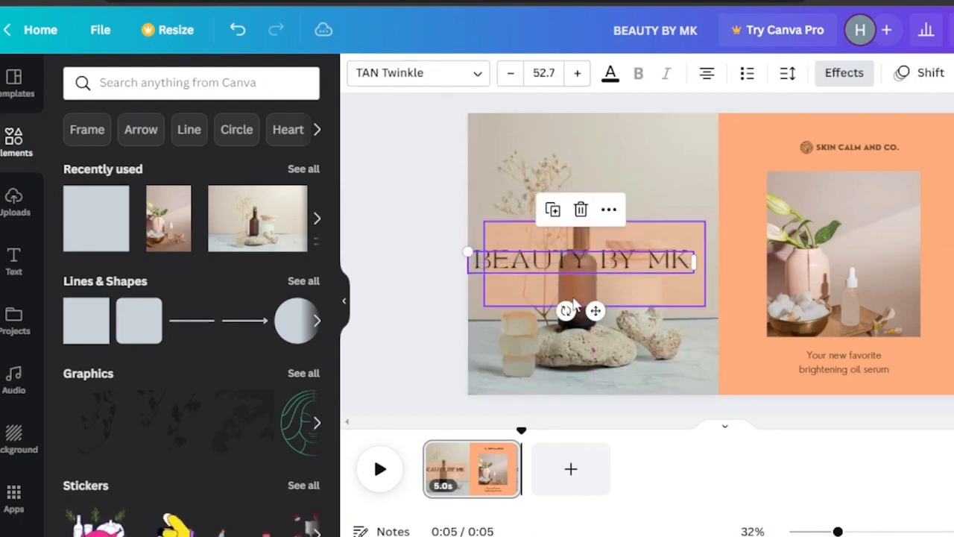
left_click(571, 260)
left_click_drag(593, 293, 593, 284)
left_click_drag(481, 256, 479, 256)
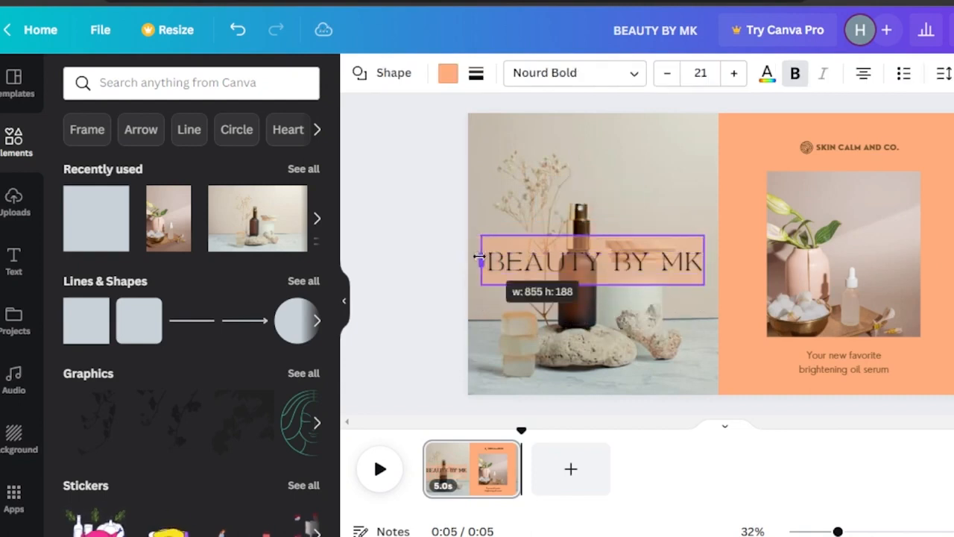
left_click(841, 278)
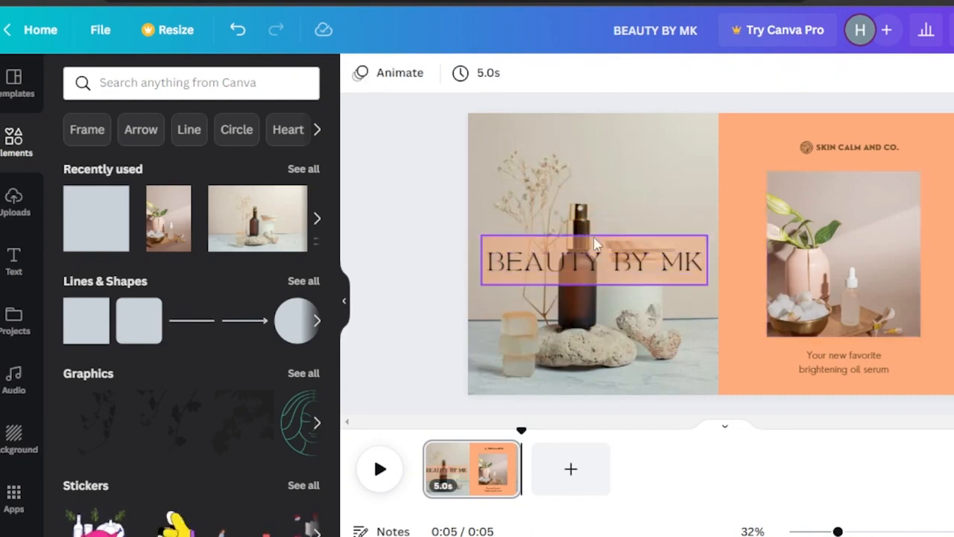
Step: Delete the SKIN CALM AND CO. logo text and the "Your new favorite brightening oil serum" caption from the orange half
left_click(852, 147)
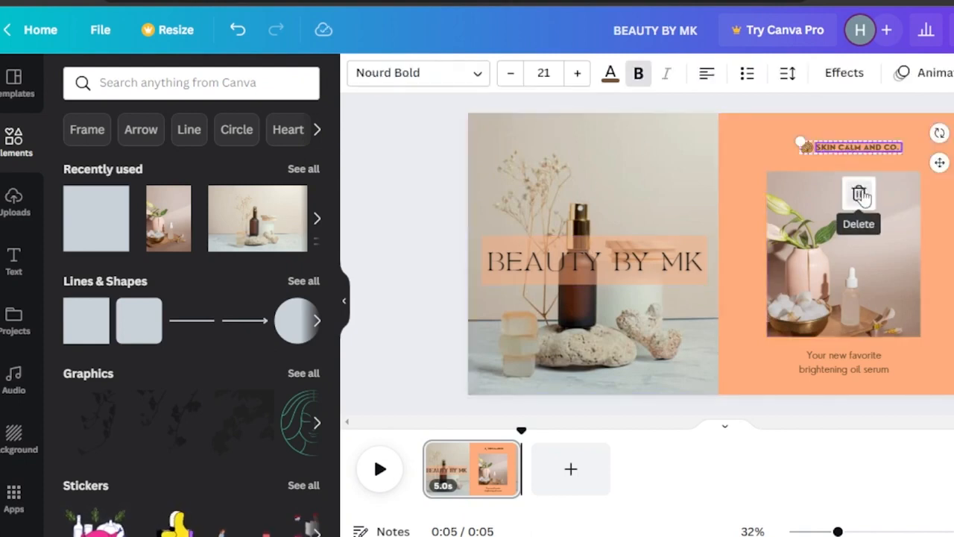
left_click(859, 193)
left_click(807, 197)
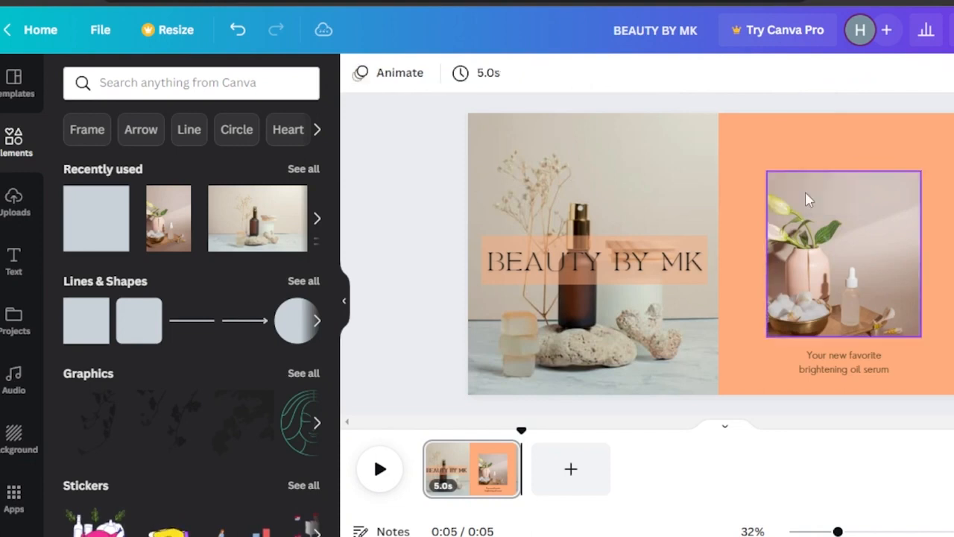
left_click(836, 368)
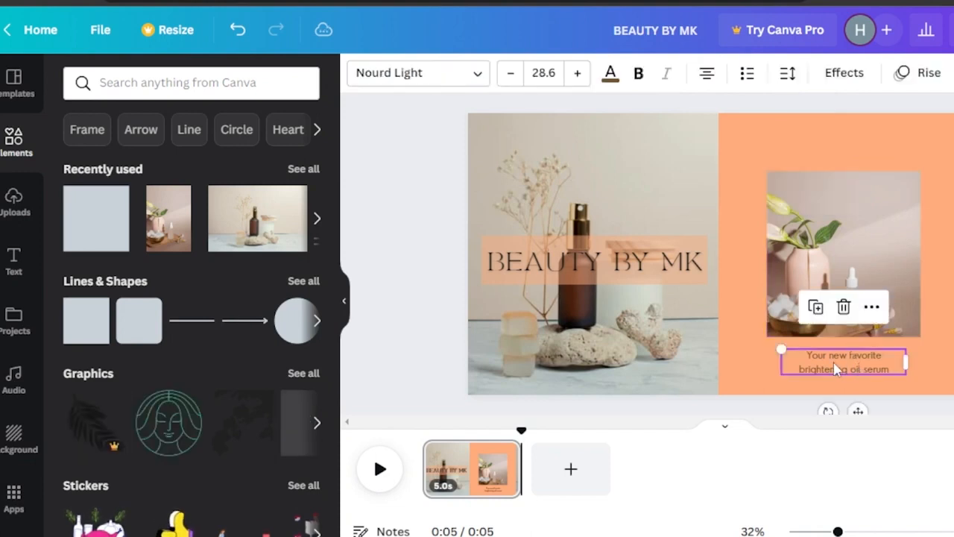
left_click(844, 307)
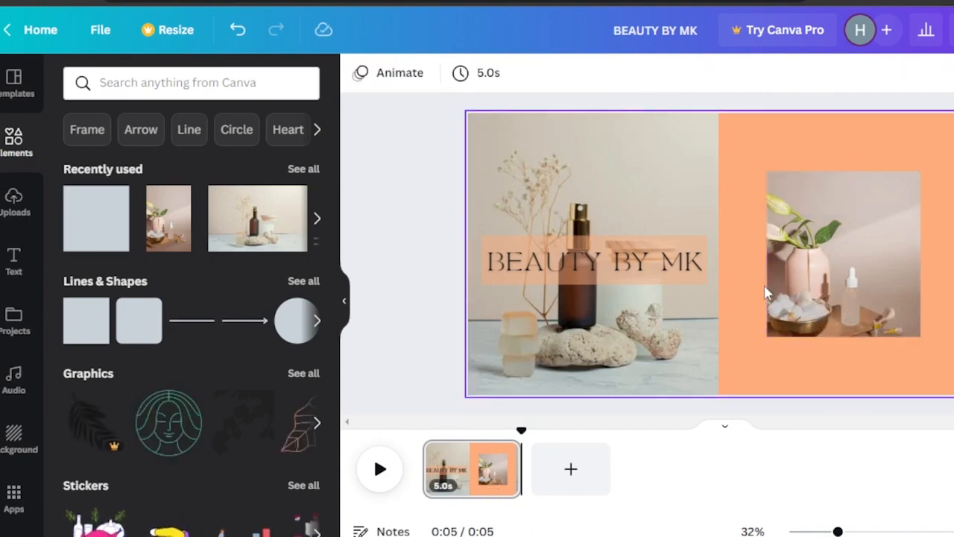
Step: Add a subheading reading NEW PRODUCTS above the photo on the orange half and reduce it to size 33
left_click(15, 256)
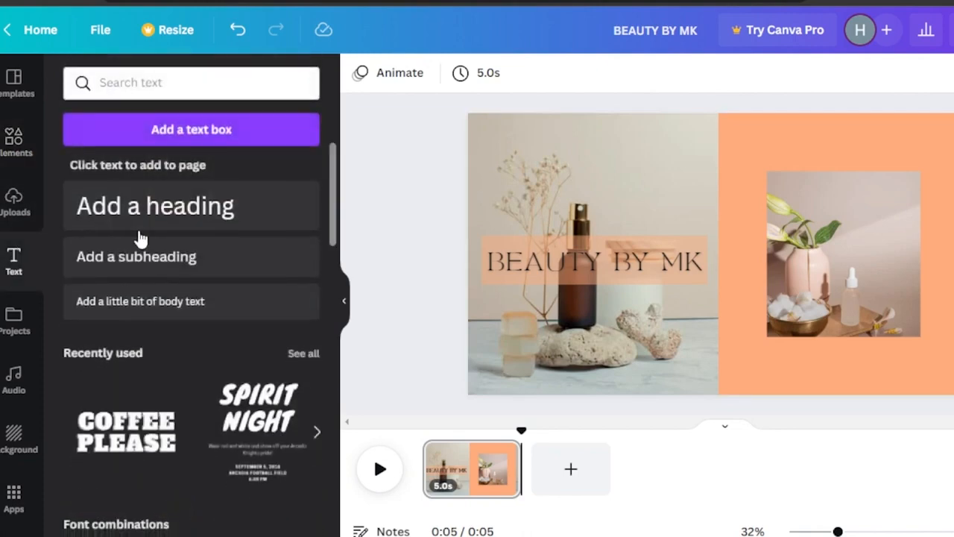
left_click_drag(170, 263, 634, 245)
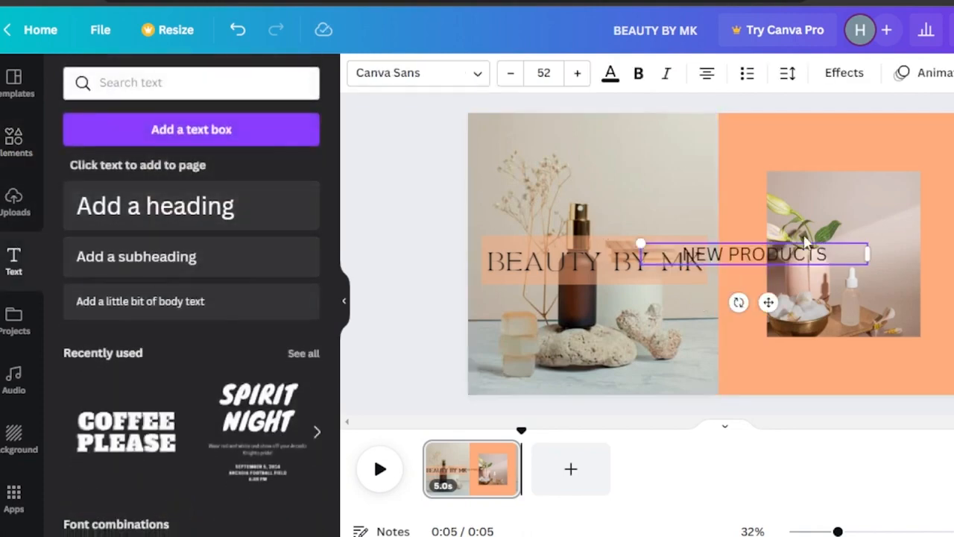
left_click_drag(808, 241, 884, 135)
left_click_drag(509, 79, 508, 79)
Step: Set the NEW PRODUCTS text to TAN Twinkle at size 26 and place it just above the photo's upper edge
left_click(423, 80)
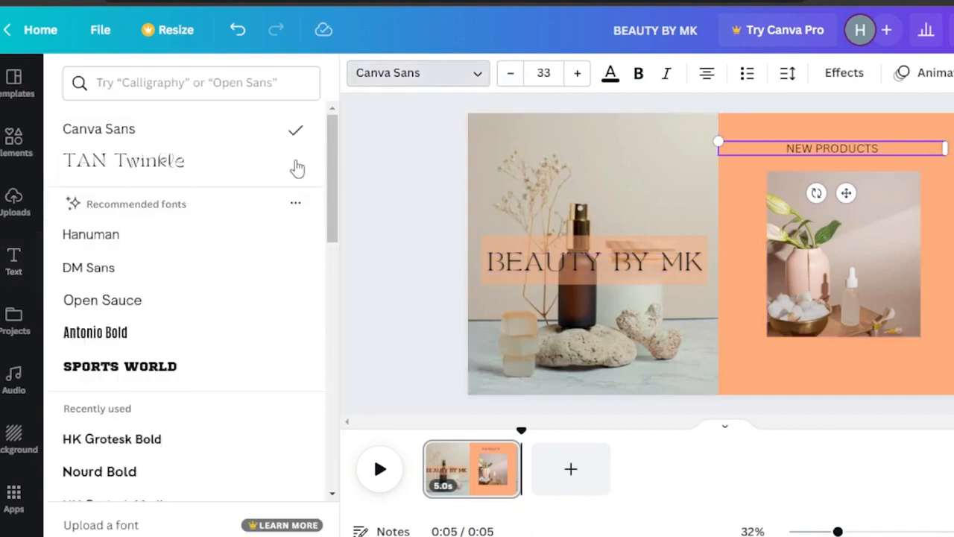
left_click(176, 162)
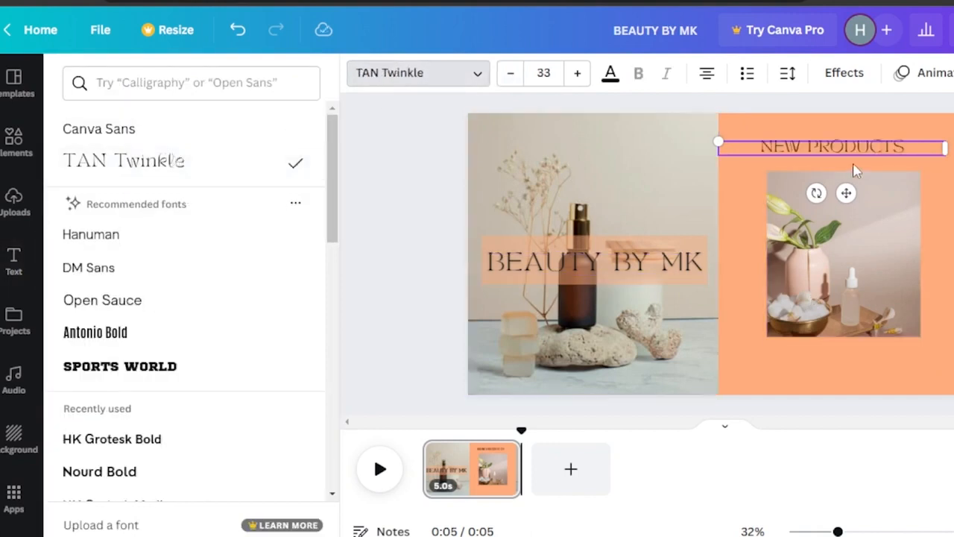
left_click_drag(718, 141, 766, 144)
left_click_drag(835, 154, 801, 163)
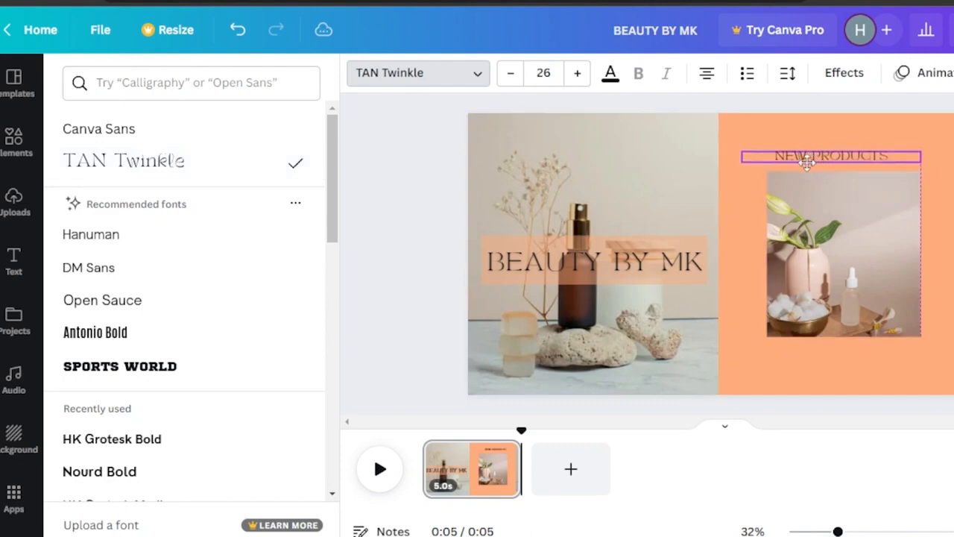
left_click(934, 173)
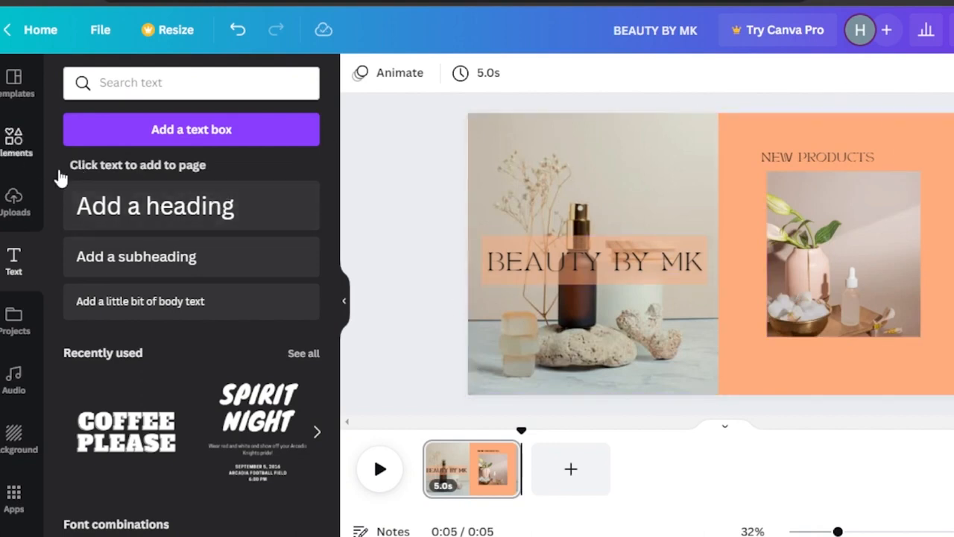
Step: Add body text reading "Skincare products for All skin types on sale Now" below the photo in DM Sans at size 34
left_click(155, 312)
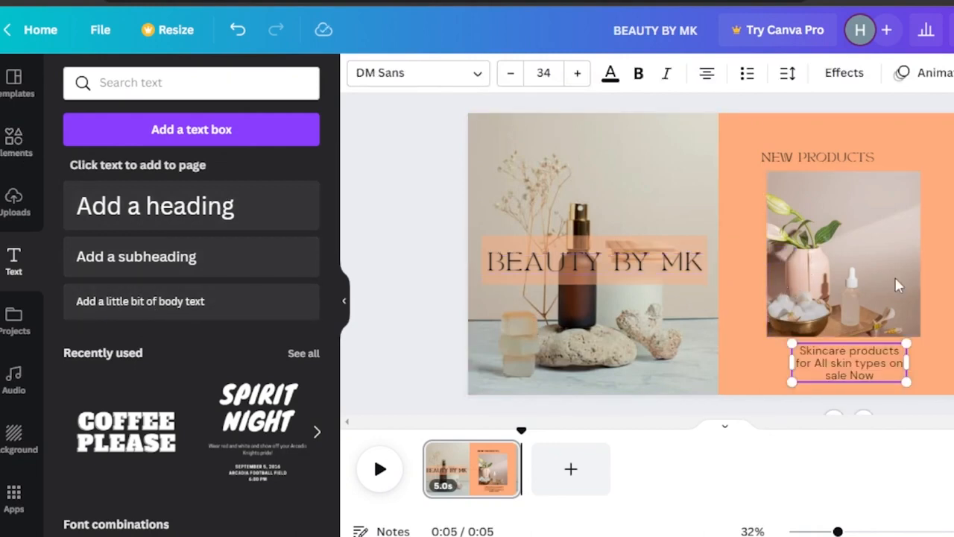
key("Escape")
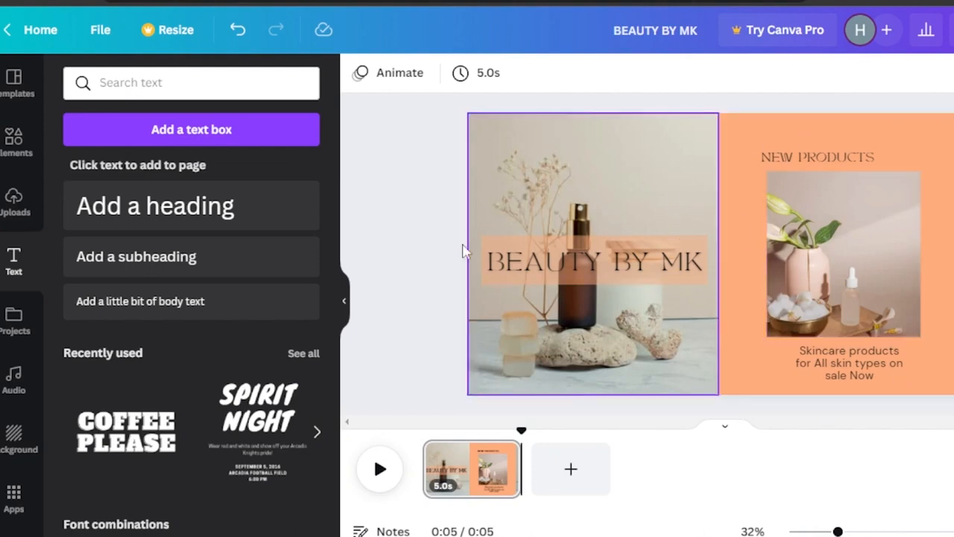
Step: Play the page's animation from the start to preview the edited ad
left_click(372, 485)
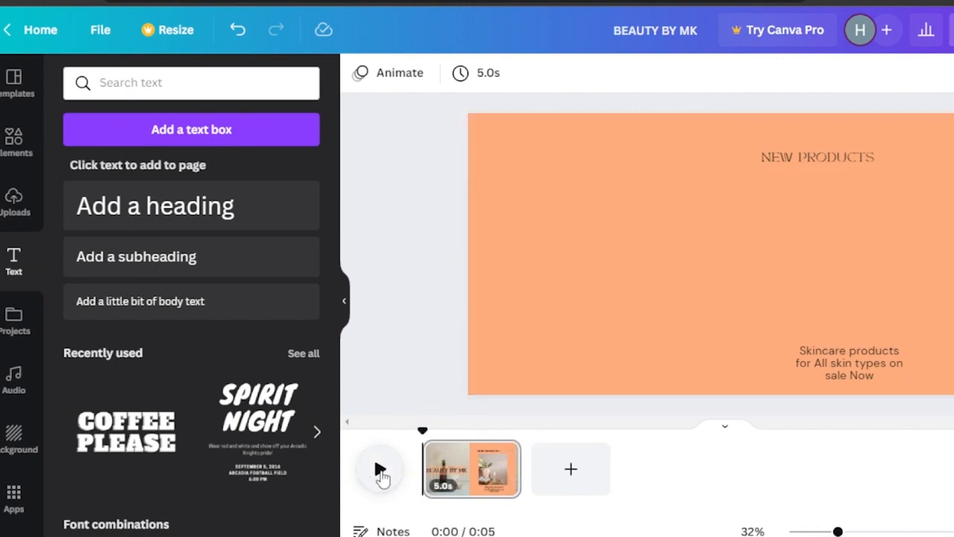
left_click(380, 471)
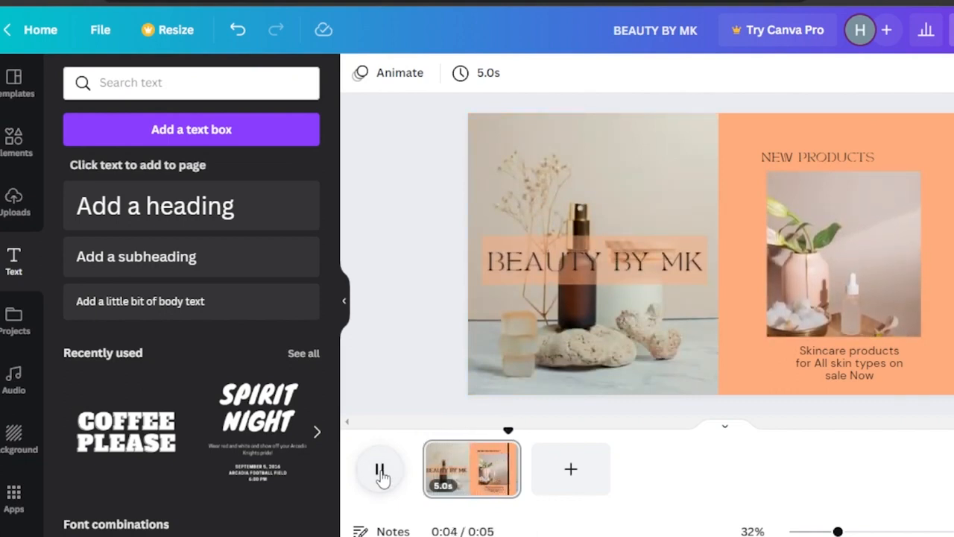
left_click_drag(521, 432, 388, 438)
left_click(380, 470)
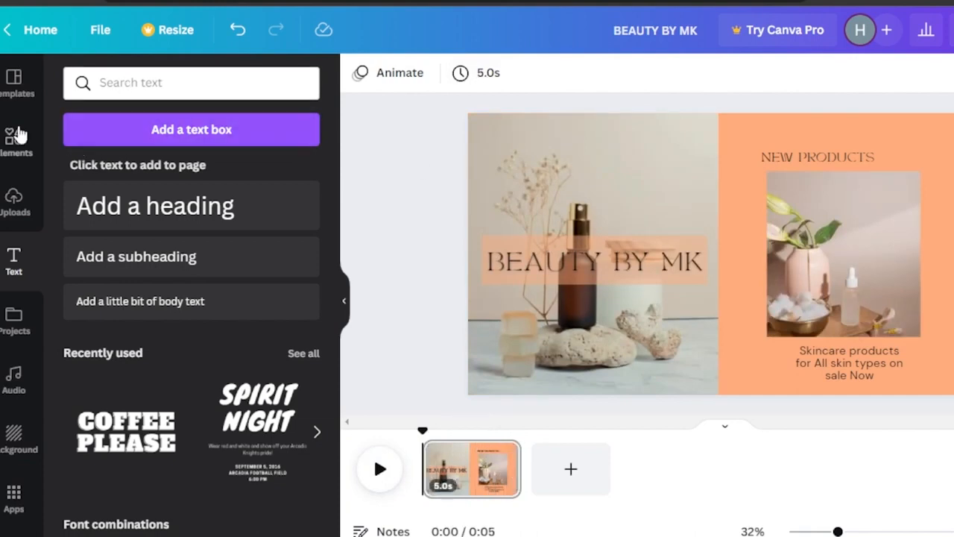
Step: Add a second page and apply the template's GET IT AT 50% OFF NOW! layout to it
left_click(13, 75)
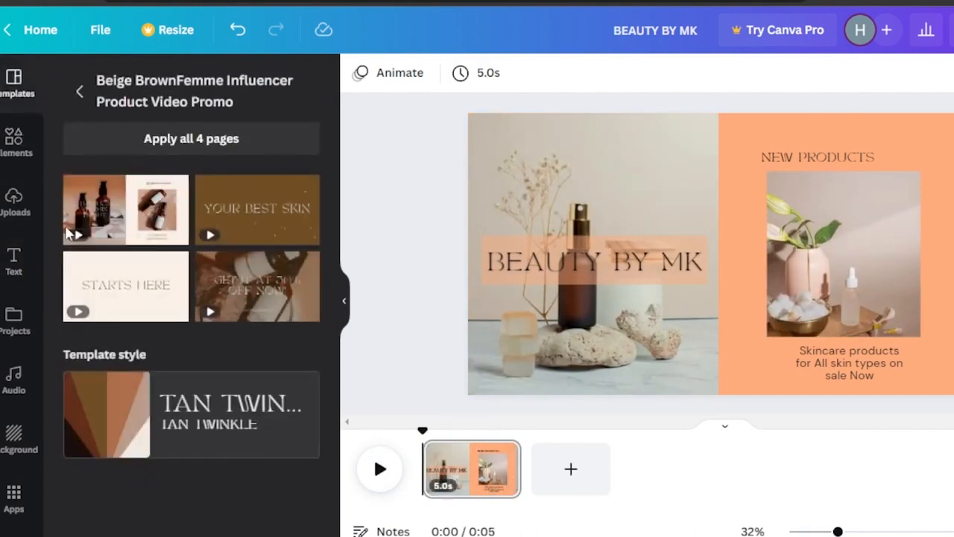
left_click(572, 468)
left_click(246, 270)
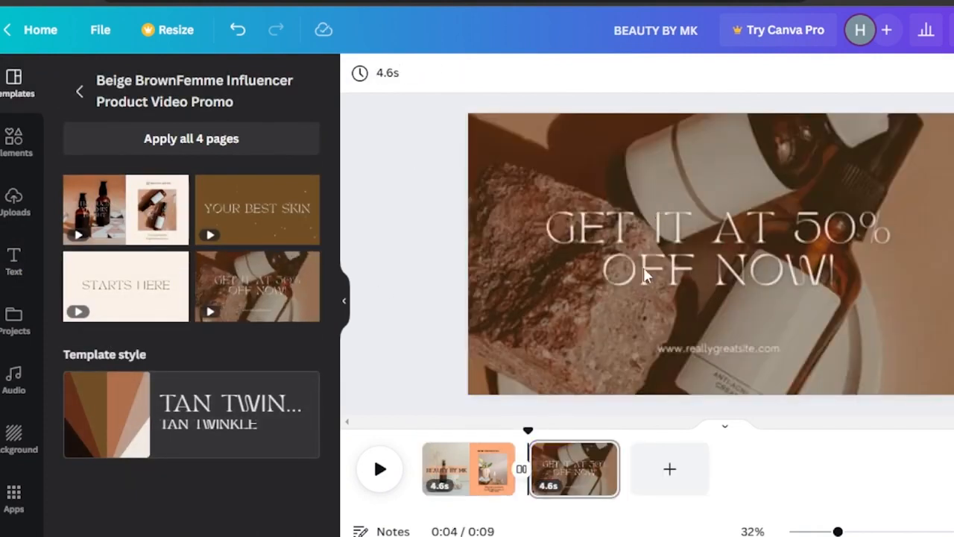
Step: Change the discount in the second page's headline so it reads GET IT AT 20% OFF NOW!
left_click(600, 184)
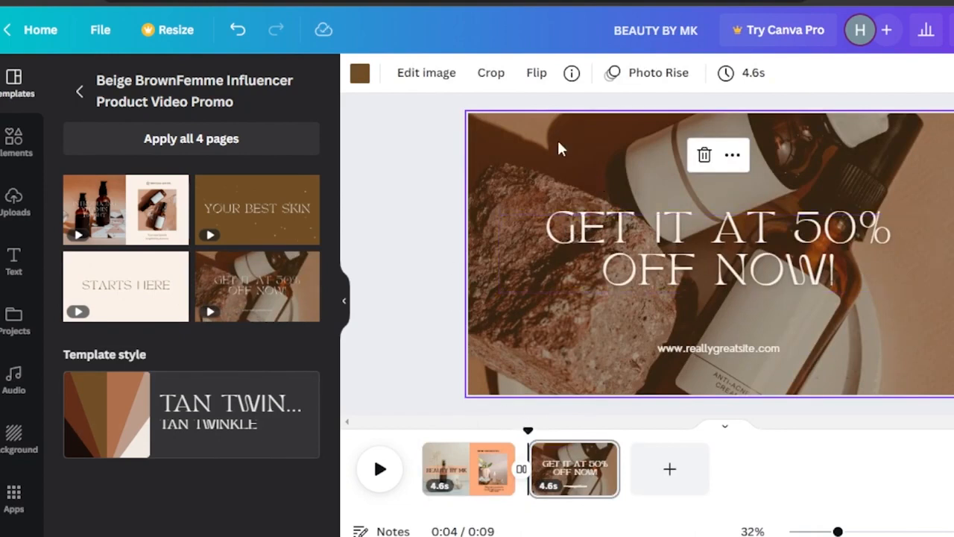
left_click(592, 241)
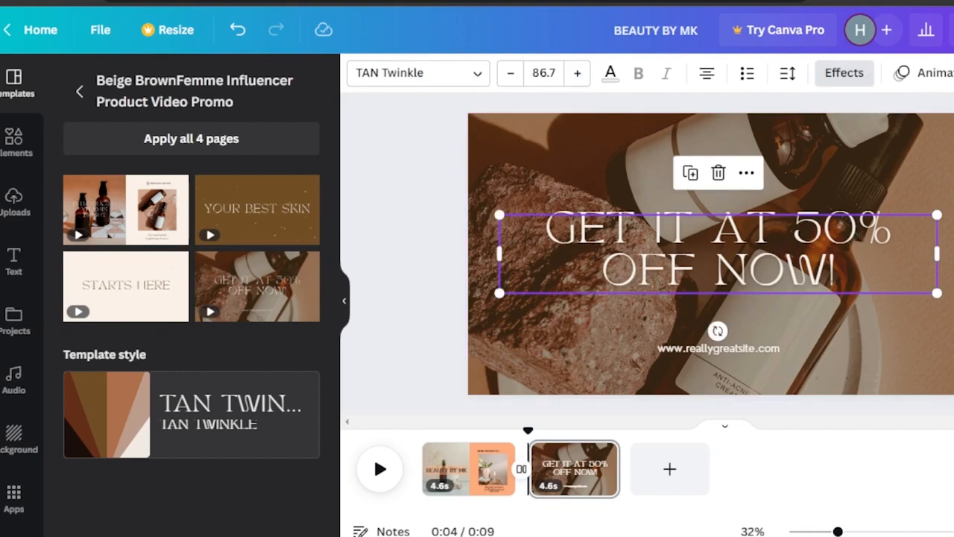
double_click(856, 233)
left_click(858, 233)
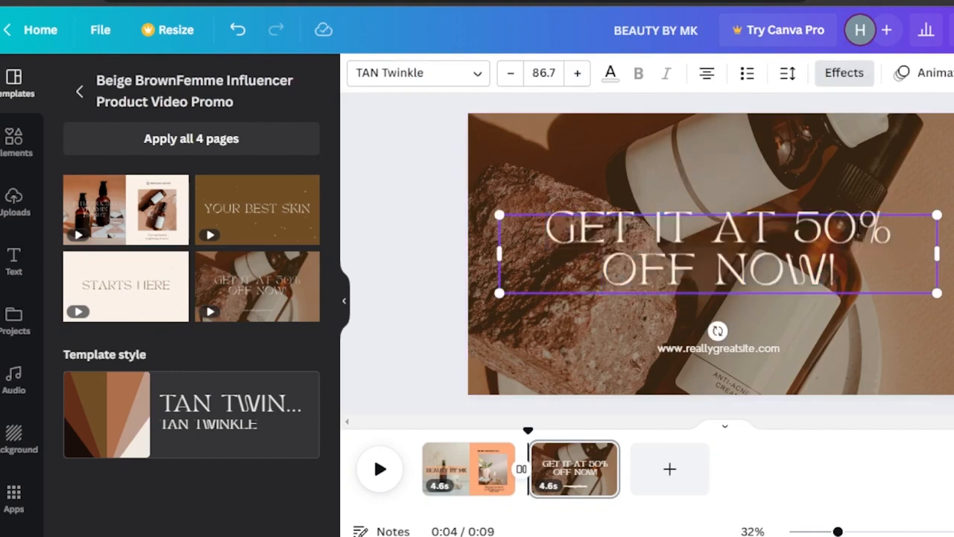
key("BackSpace")
key("BackSpace")
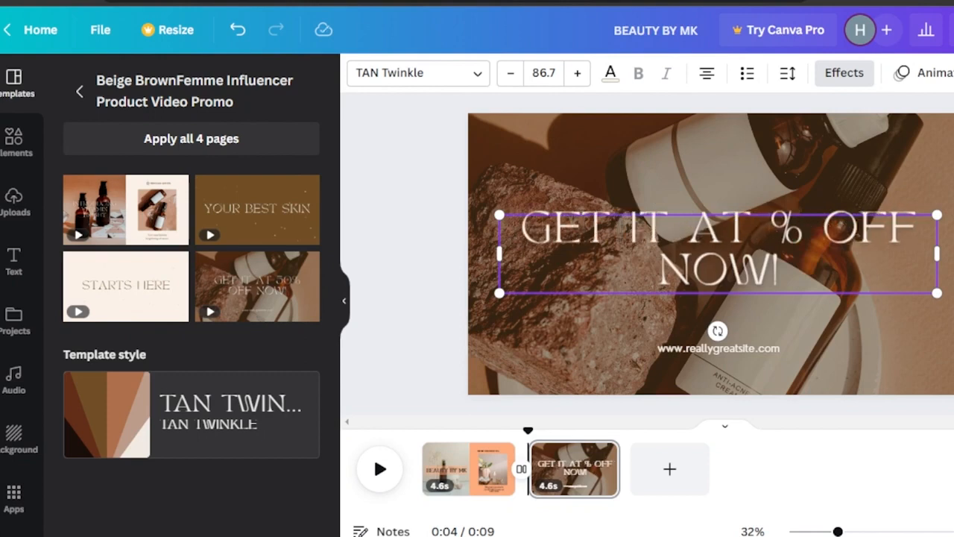
type("20")
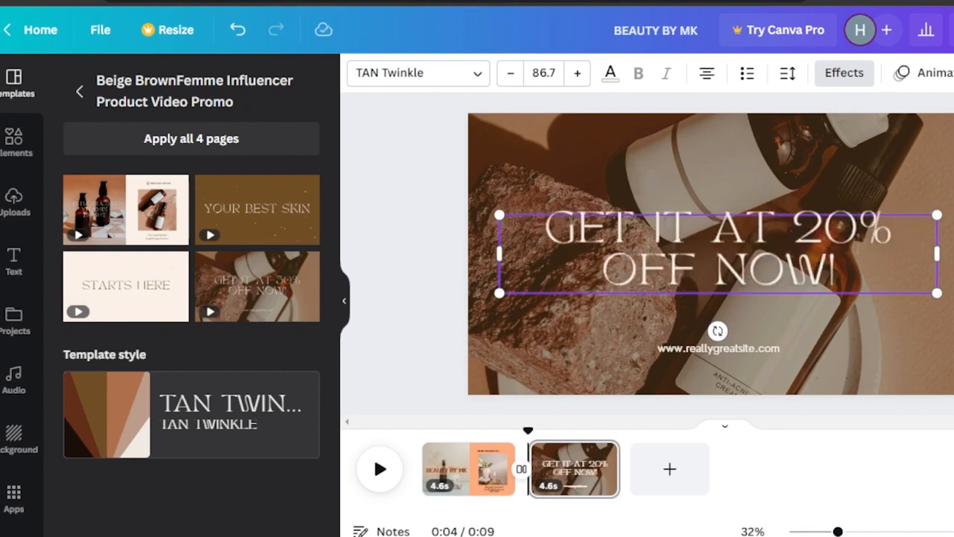
Step: Delete the website address line from the second page and move the headline slightly down
left_click(756, 344)
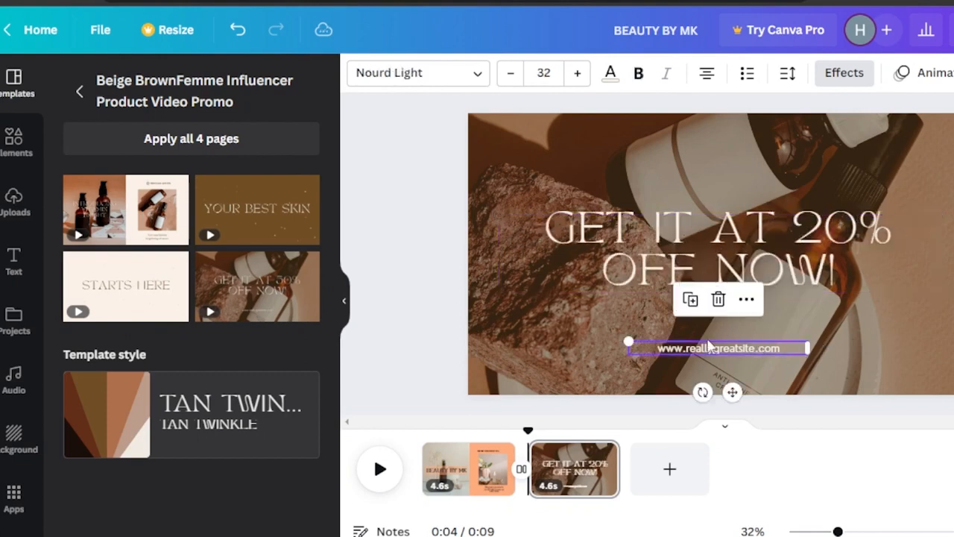
left_click(718, 300)
left_click_drag(682, 223, 681, 230)
Step: Search the photos for skincare products and replace the second page's background with the laughing curly-haired woman
left_click(624, 174)
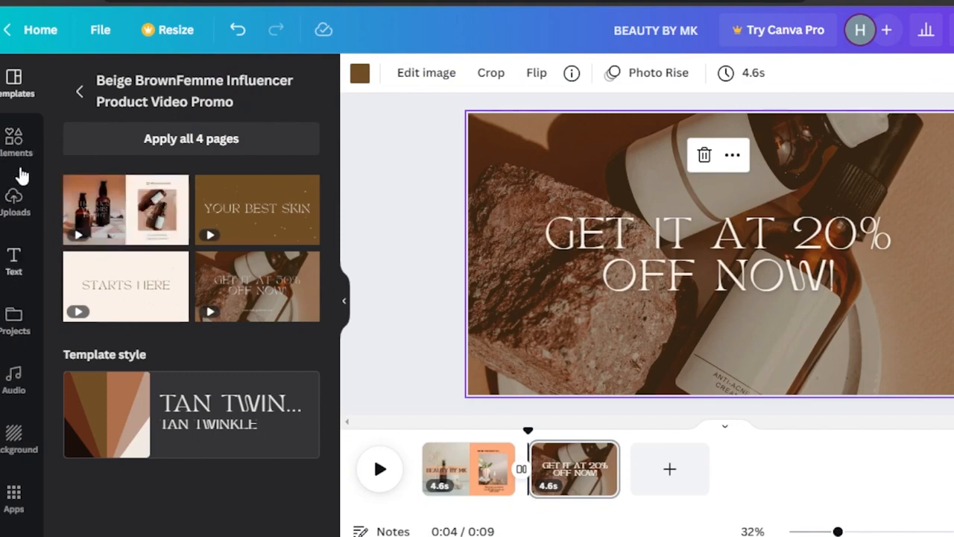
left_click(13, 132)
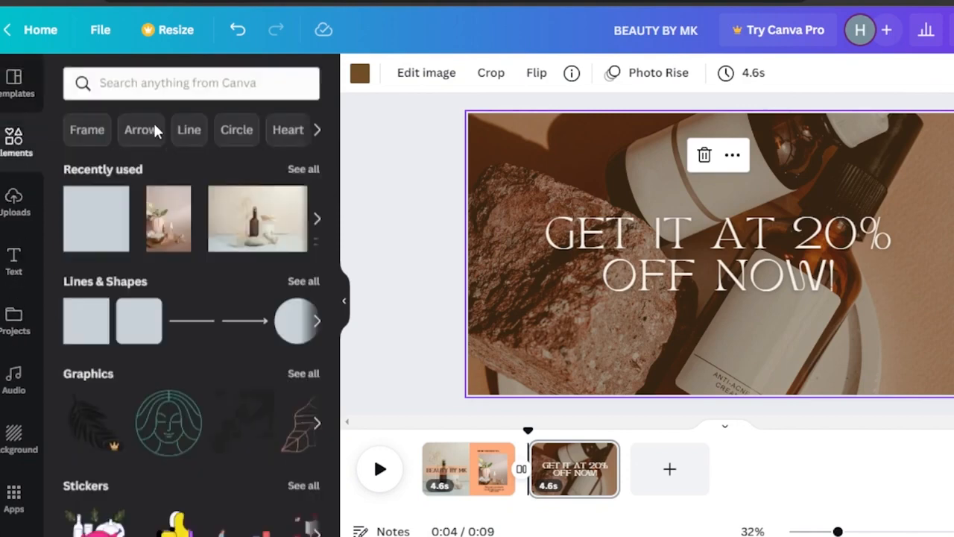
left_click(181, 81)
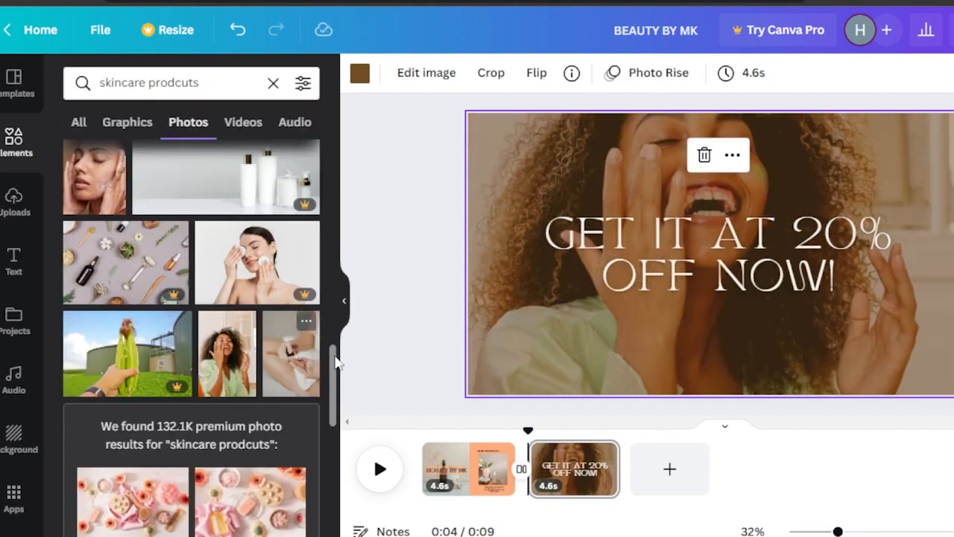
left_click(13, 140)
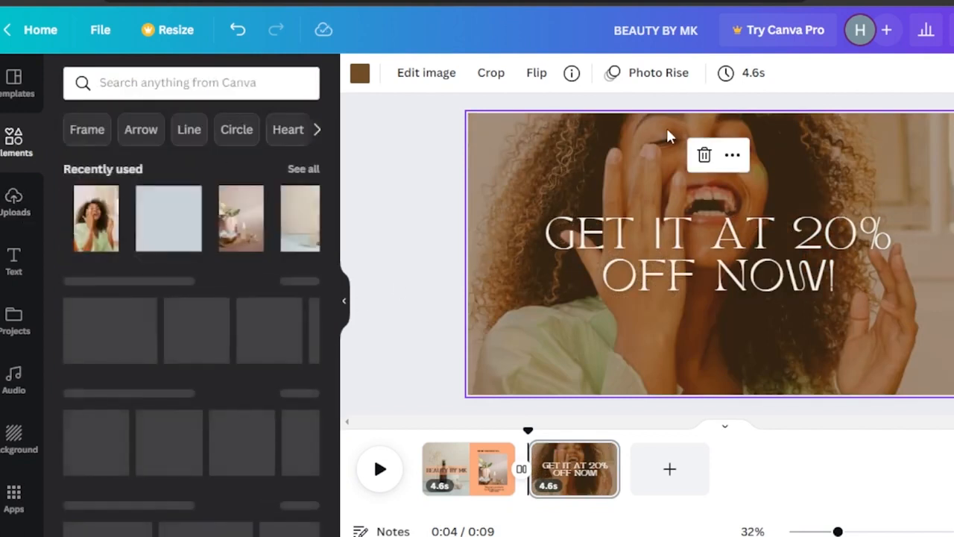
Step: Shift the background photo down within its crop to show the woman's whole face, and recolor its tint to the document's peach orange
double_click(636, 148)
left_click_drag(635, 148, 637, 219)
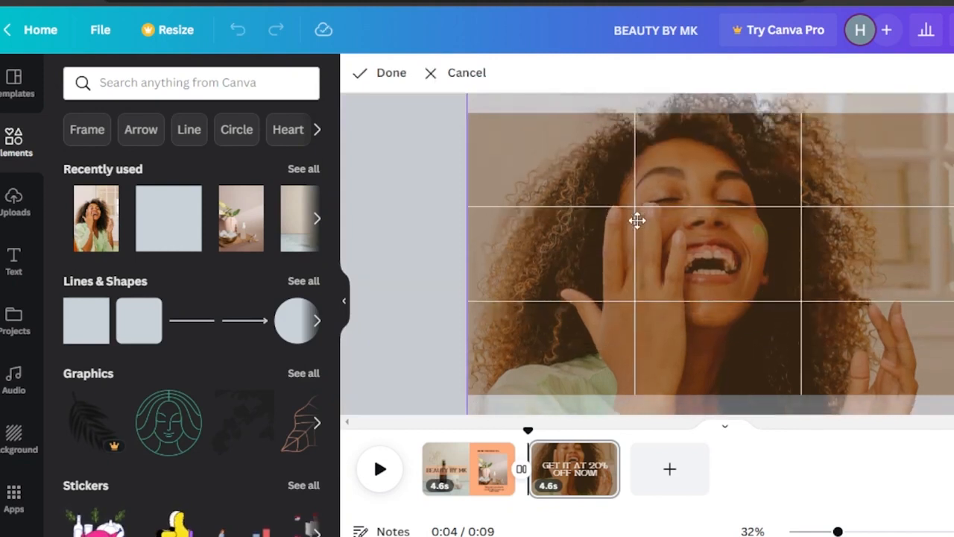
left_click(387, 202)
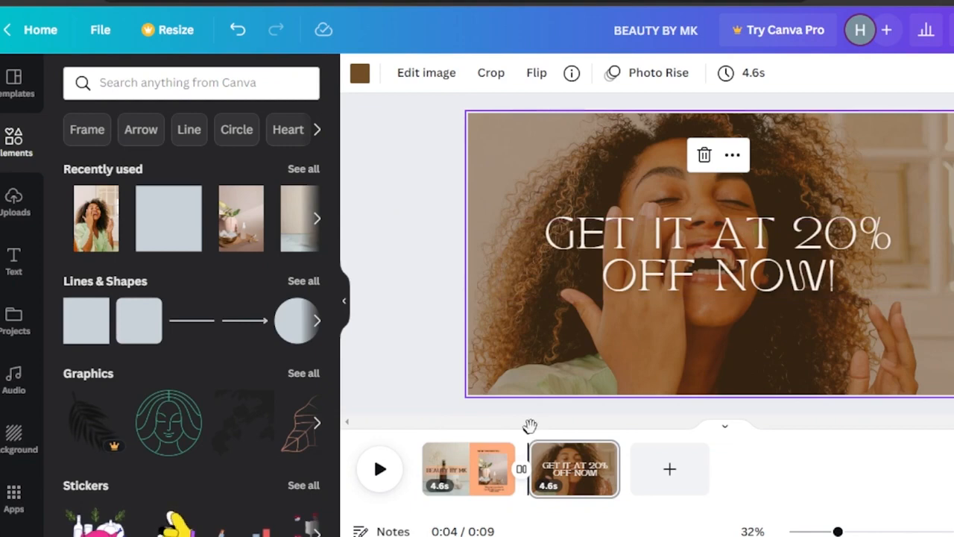
left_click(358, 74)
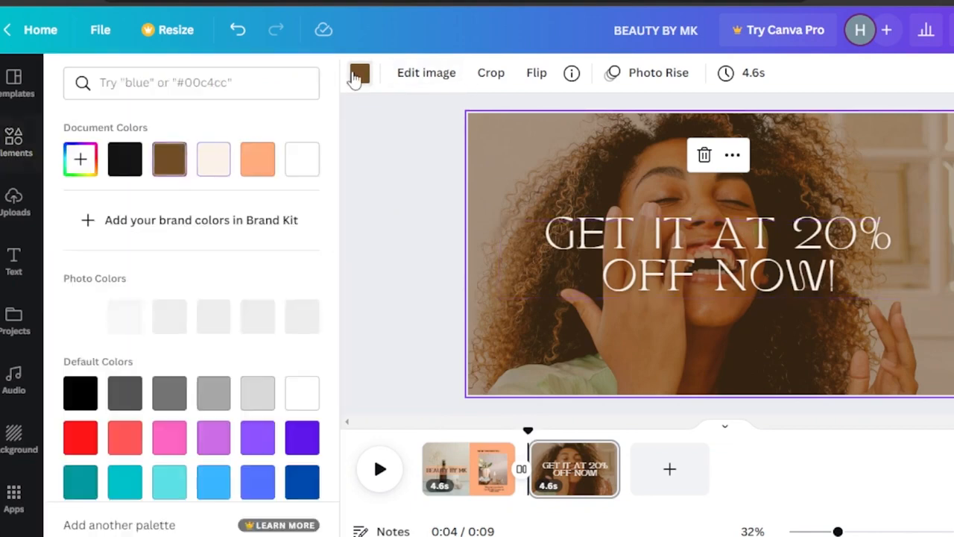
left_click(256, 165)
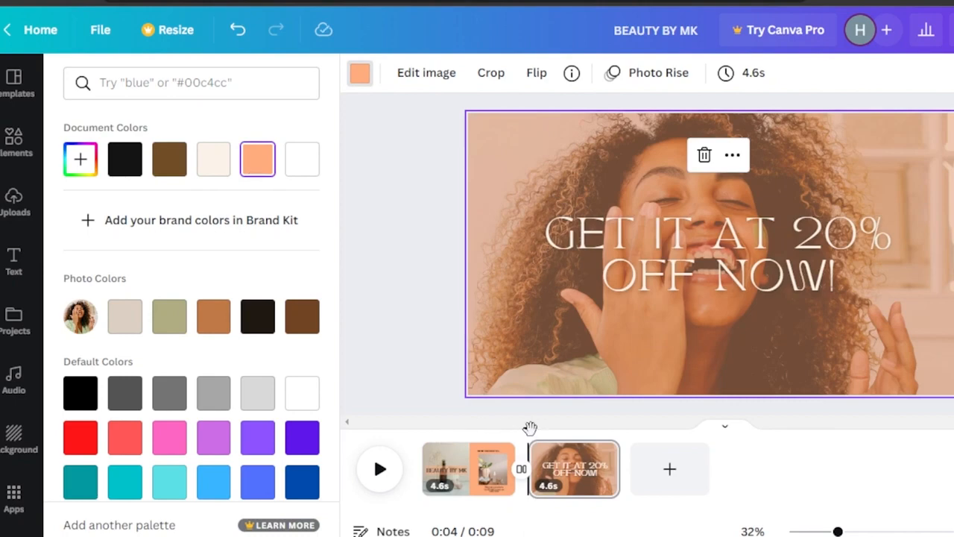
Step: Play the two-page video from the beginning to preview both animated pages
left_click_drag(530, 427, 411, 430)
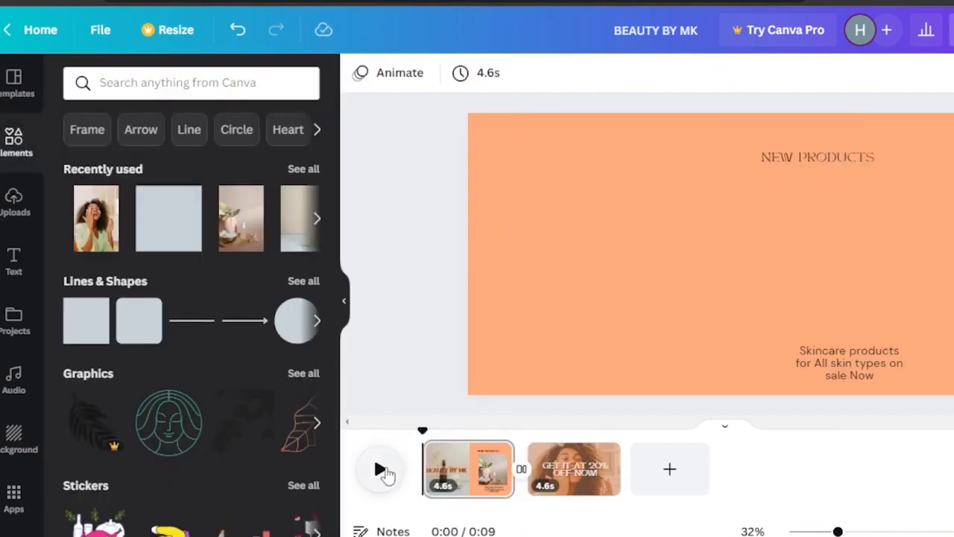
left_click(381, 470)
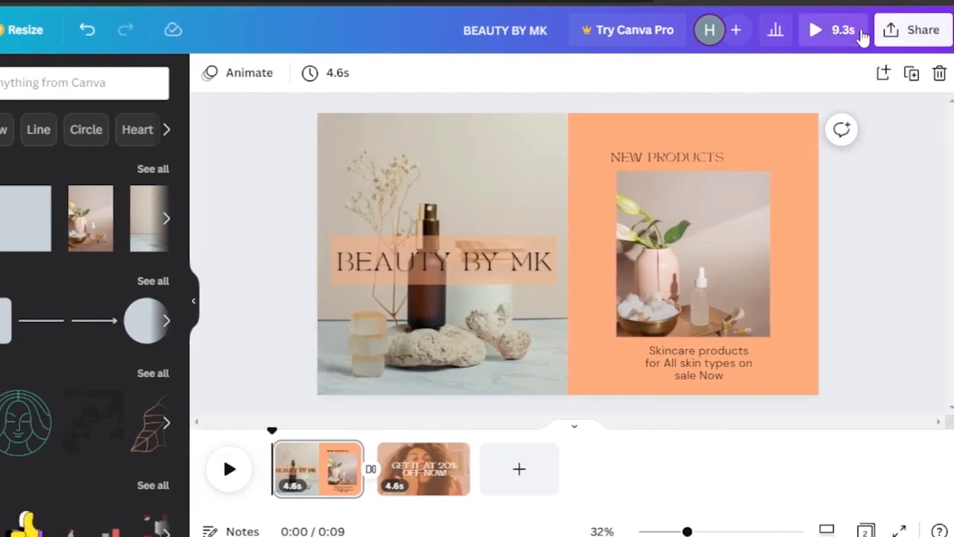
Step: Download all pages of the design as an MP4 video
left_click(911, 39)
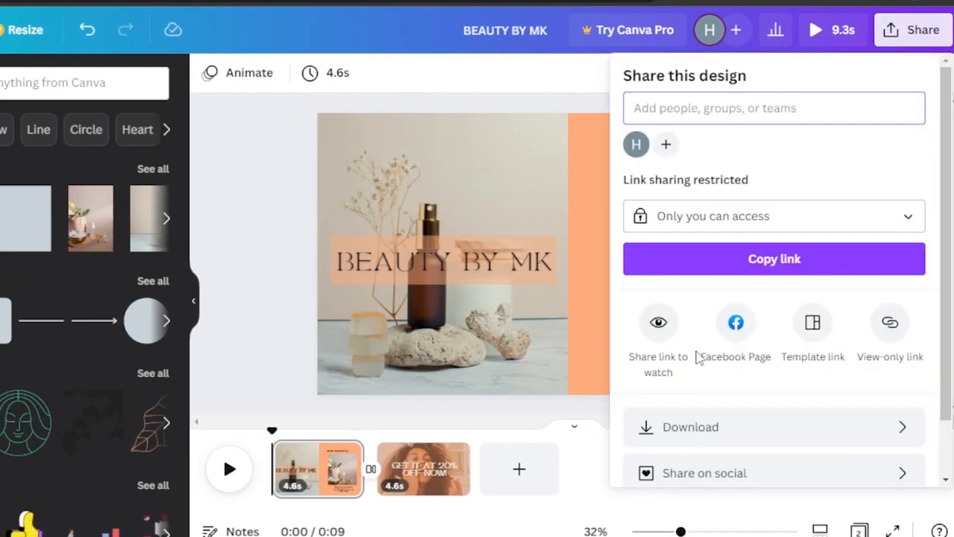
left_click(723, 440)
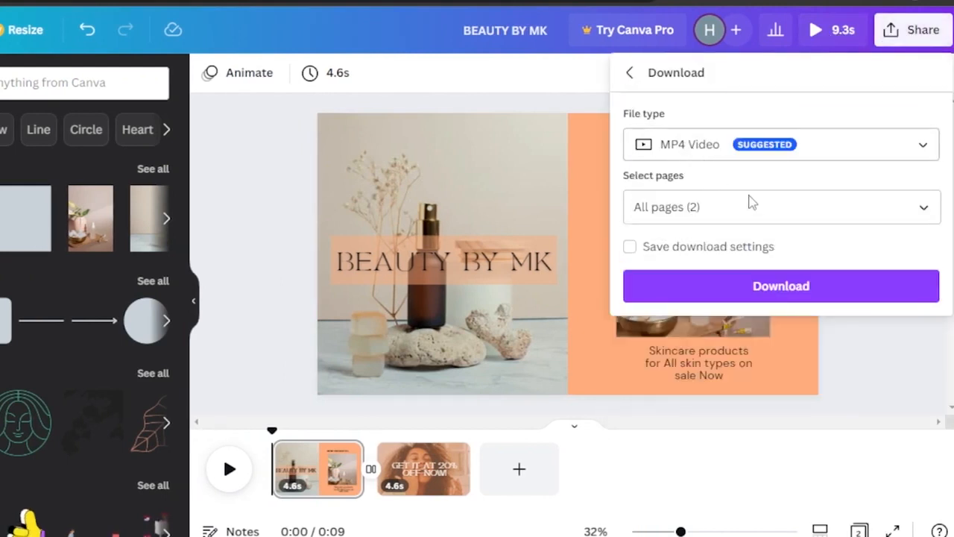
left_click(771, 292)
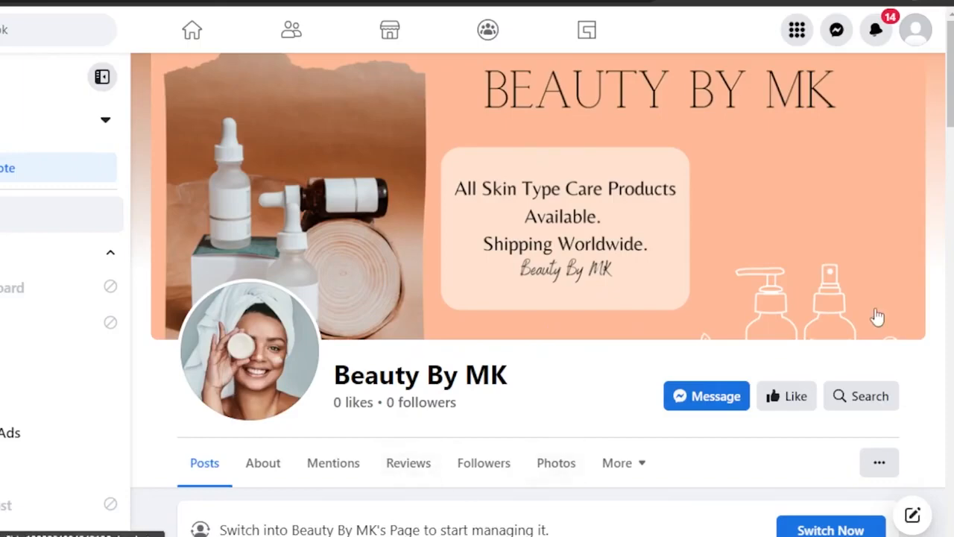
Step: Switch to the Beauty By MK page on Facebook, open its Ad Centre and start a promotion
scroll(952, 110, "down", 5)
scroll(951, 110, "up", 3)
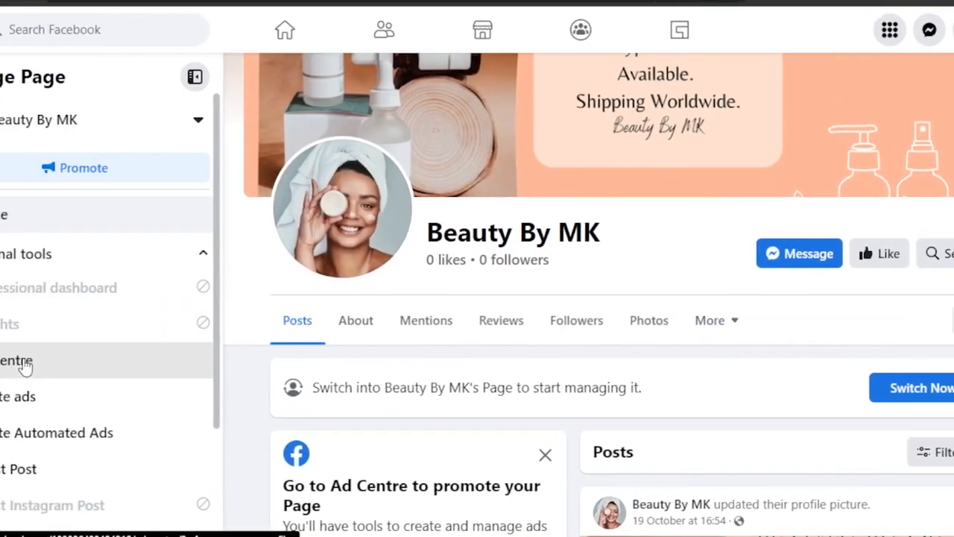
left_click(26, 362)
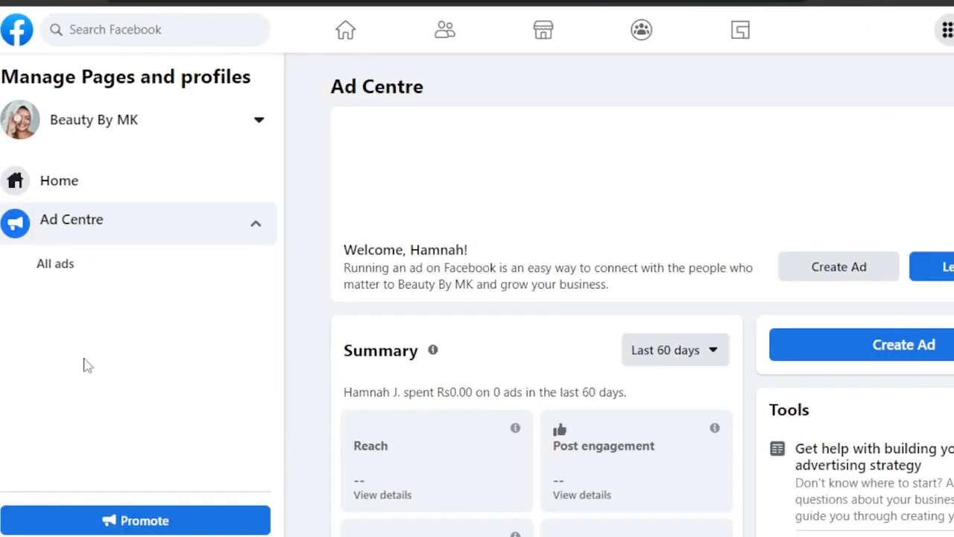
left_click(146, 521)
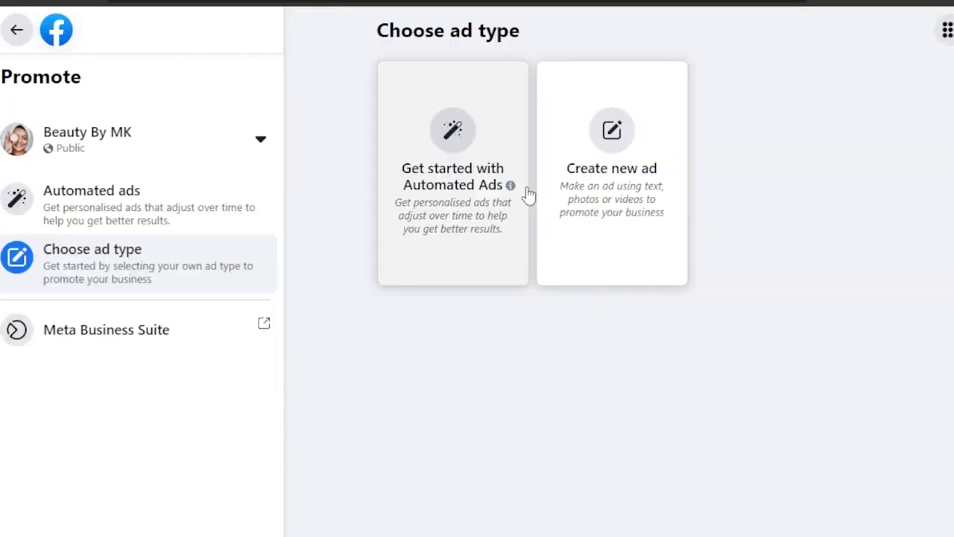
Step: Create a new ad and replace its media with the downloaded skincare video by uploading it
left_click(604, 173)
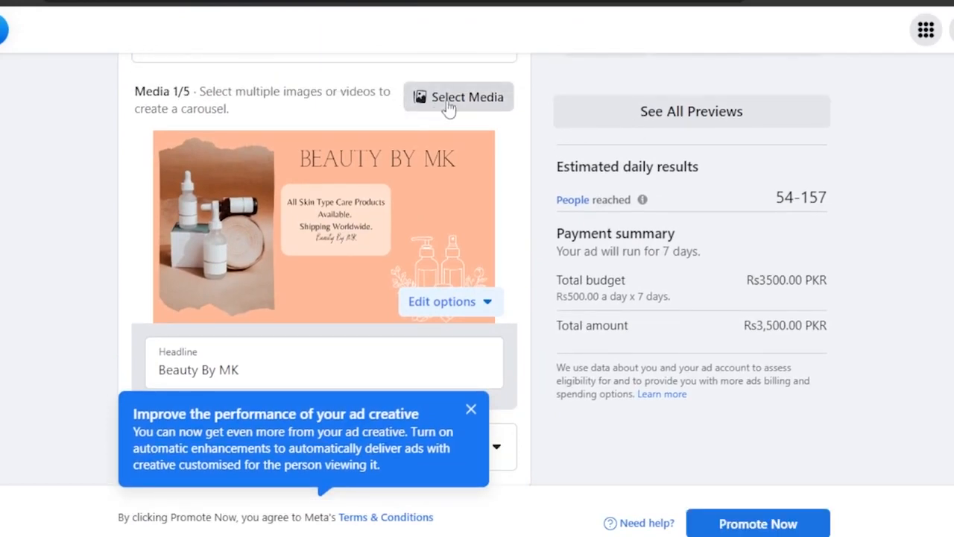
left_click(448, 105)
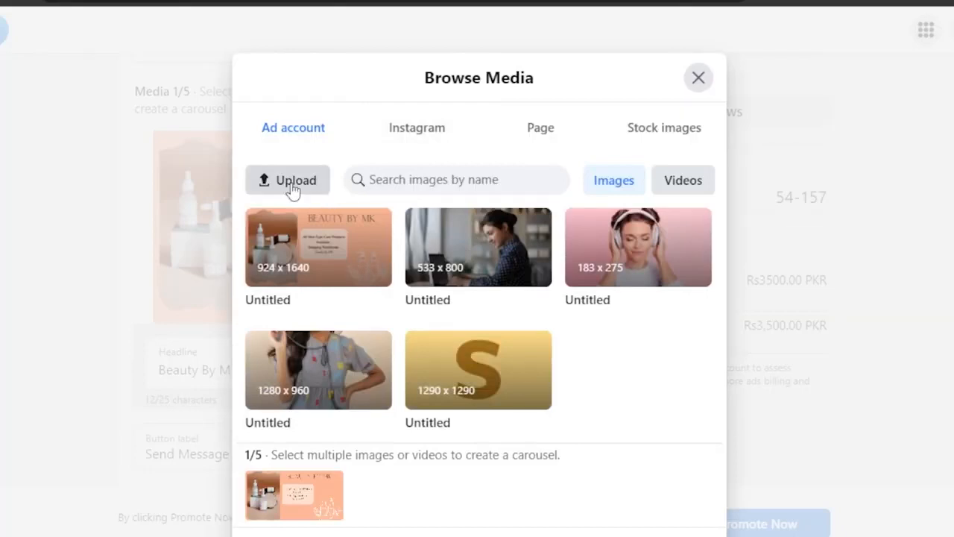
left_click(293, 186)
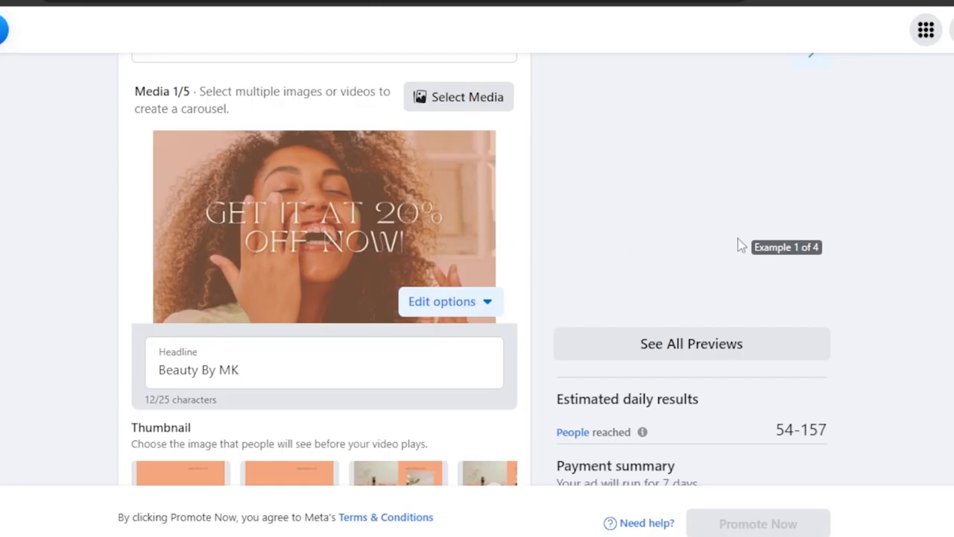
Step: Review the ad form's description, video media, headline, thumbnail choices, preview and payment summary
scroll(477, 269, "down", 3)
scroll(477, 268, "up", 2)
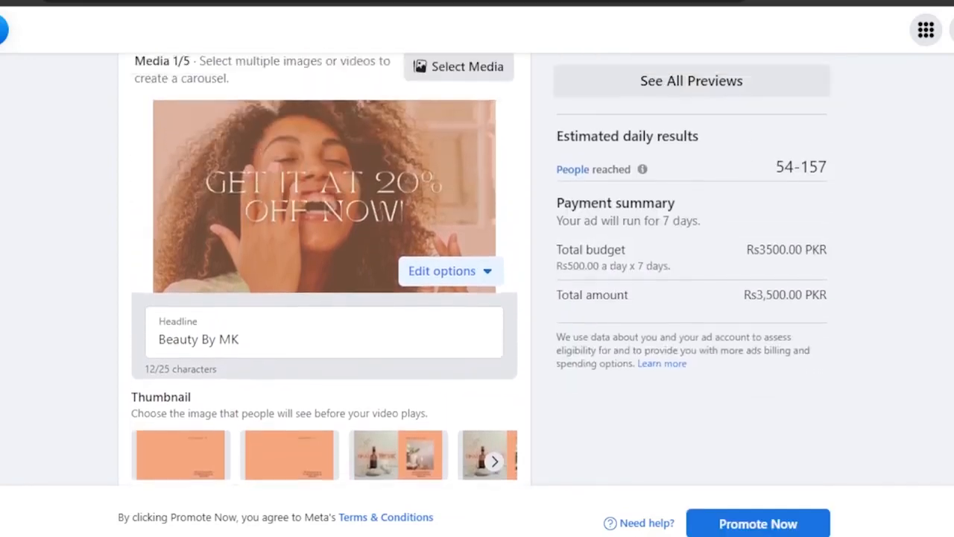
scroll(477, 268, "down", 2)
scroll(477, 268, "up", 2)
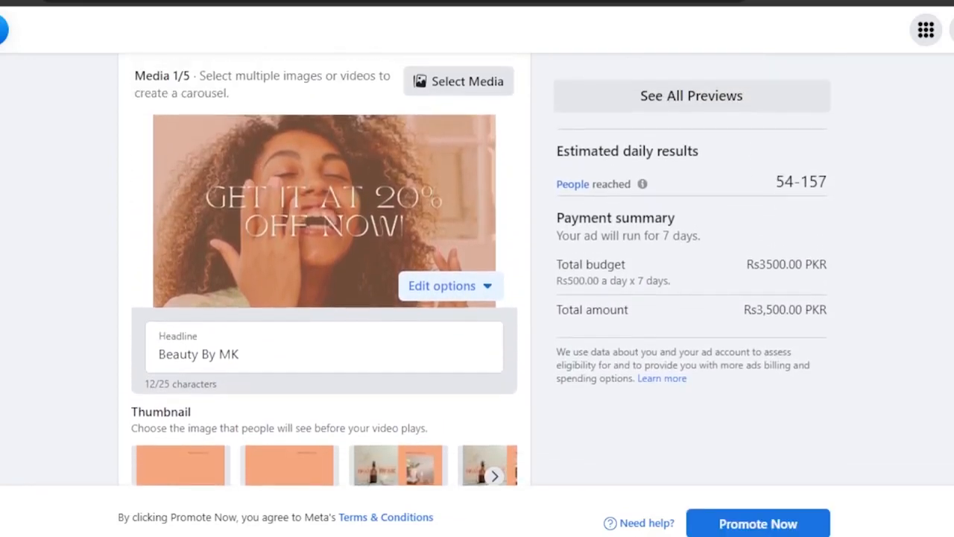
scroll(478, 268, "down", 2)
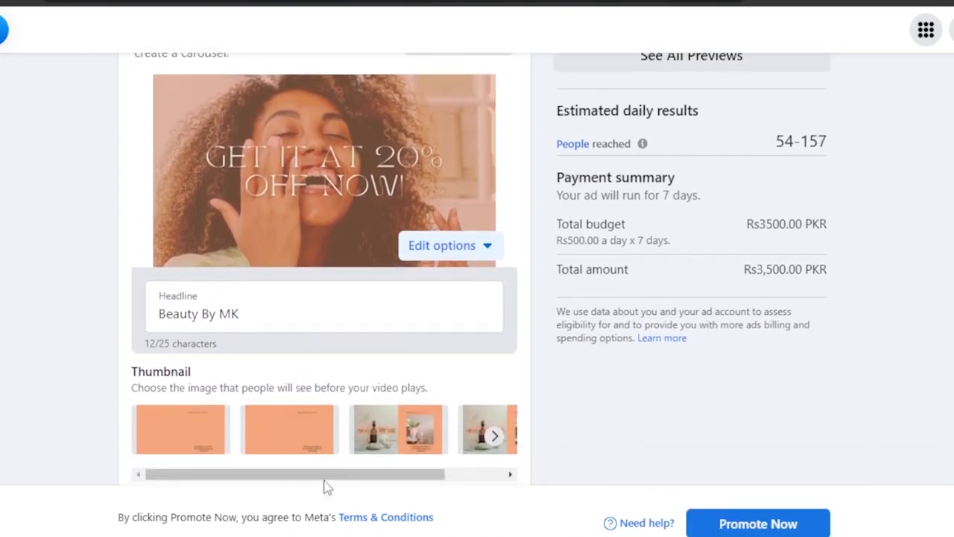
left_click_drag(324, 486, 442, 477)
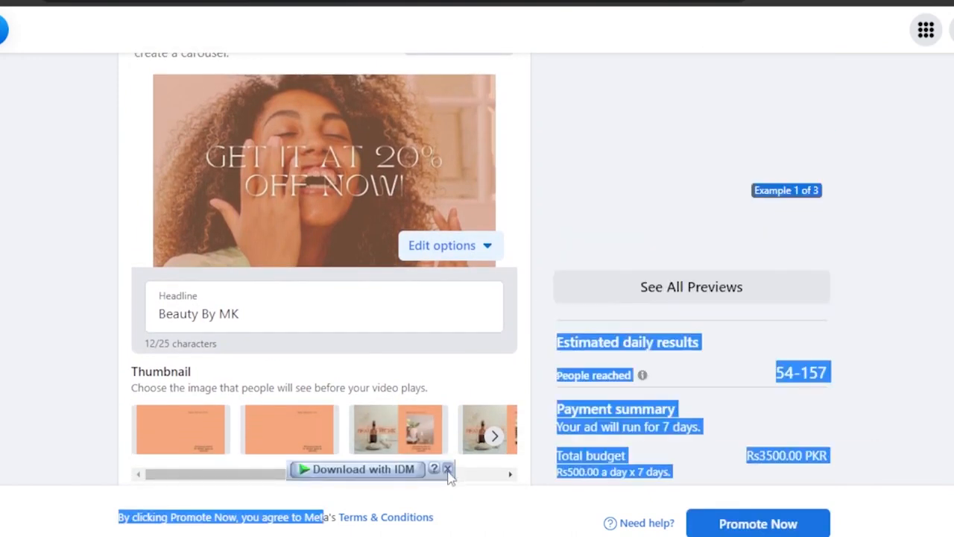
left_click(448, 469)
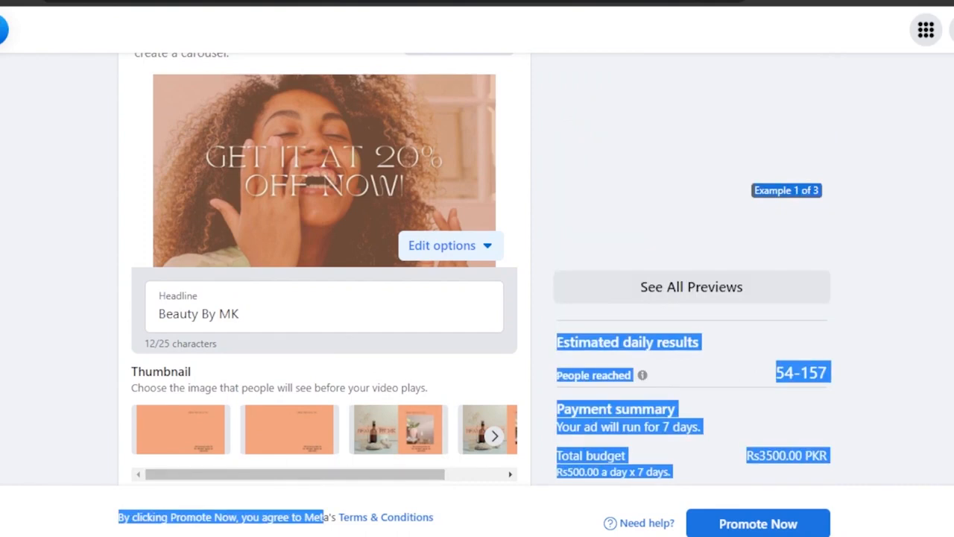
left_click(589, 179)
scroll(589, 224, "up", 5)
scroll(589, 224, "down", 11)
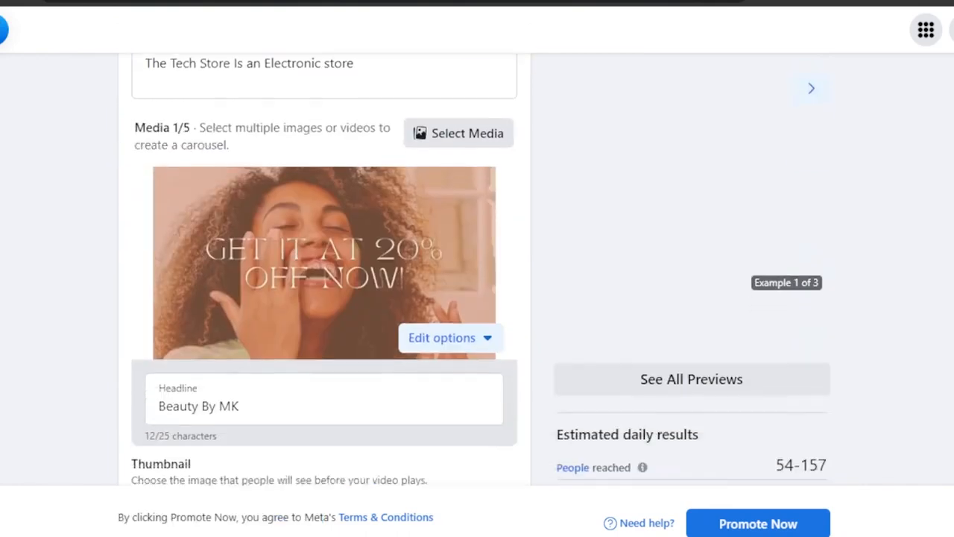
scroll(698, 230, "up", 8)
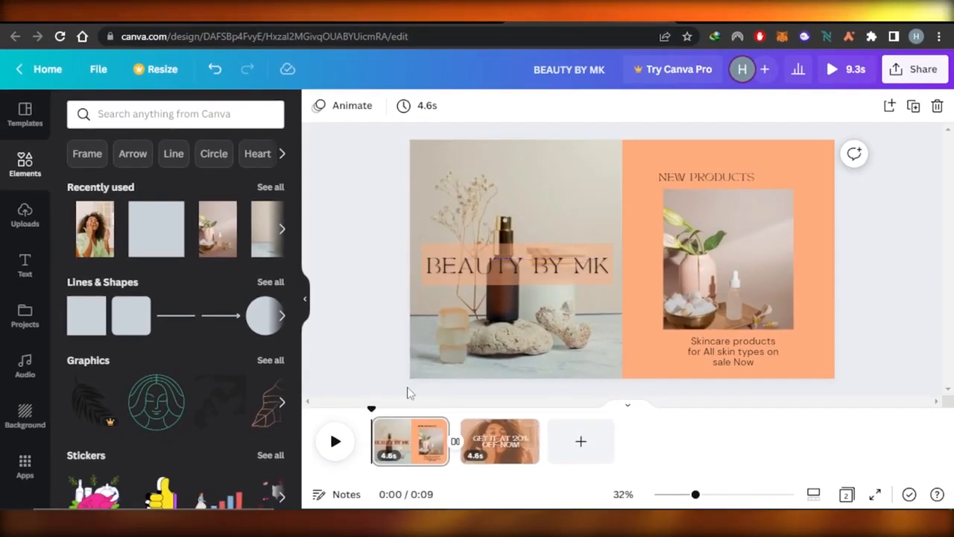
Step: Switch back to the Canva design and replay the finished video from its first page
left_click(336, 443)
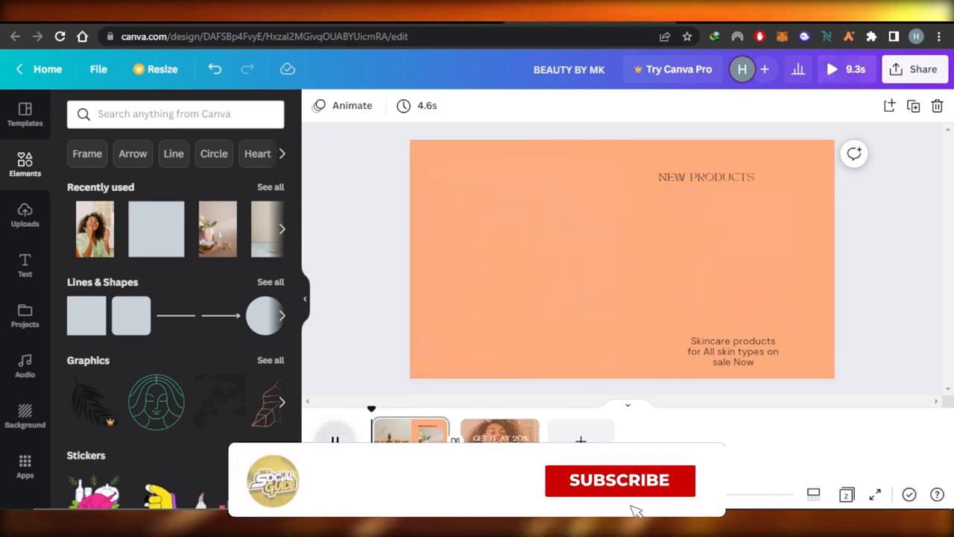